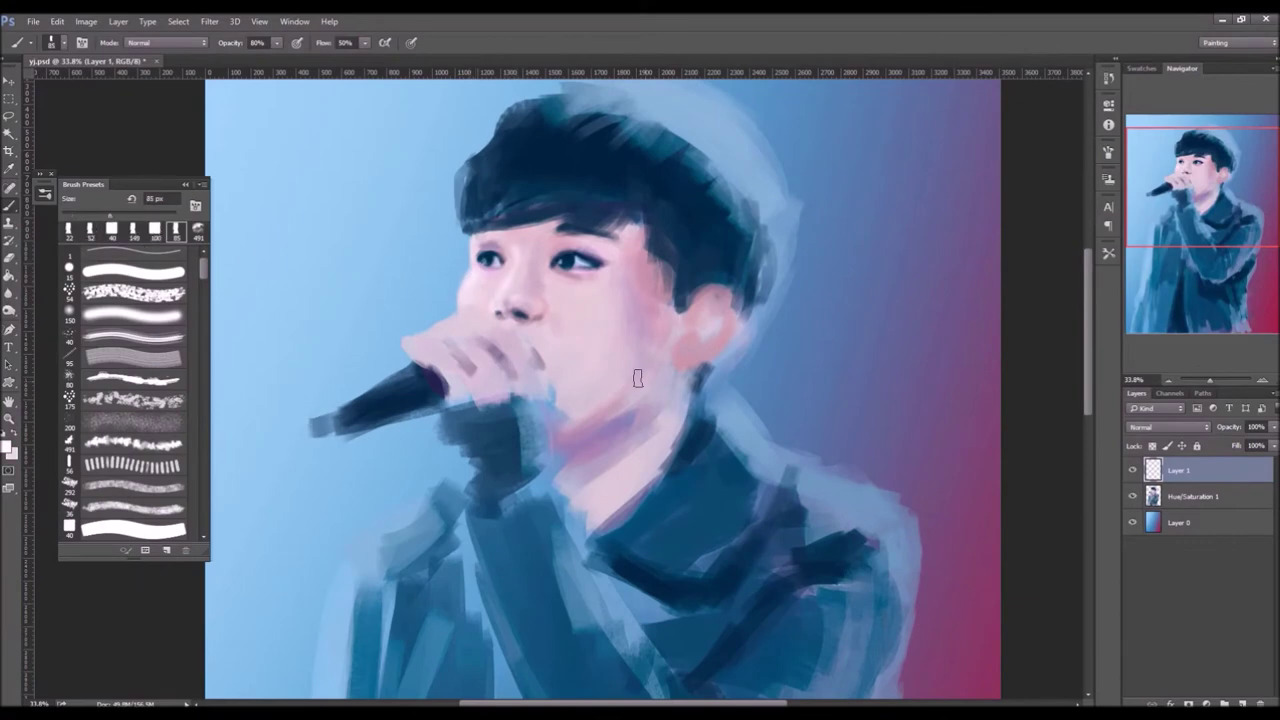
Pick a darker skin shade and settle on a 22 px Brush for painting the face and neck.
left_click_drag(637, 378, 625, 328)
key("bracketleft")
key("bracketleft")
key("bracketleft")
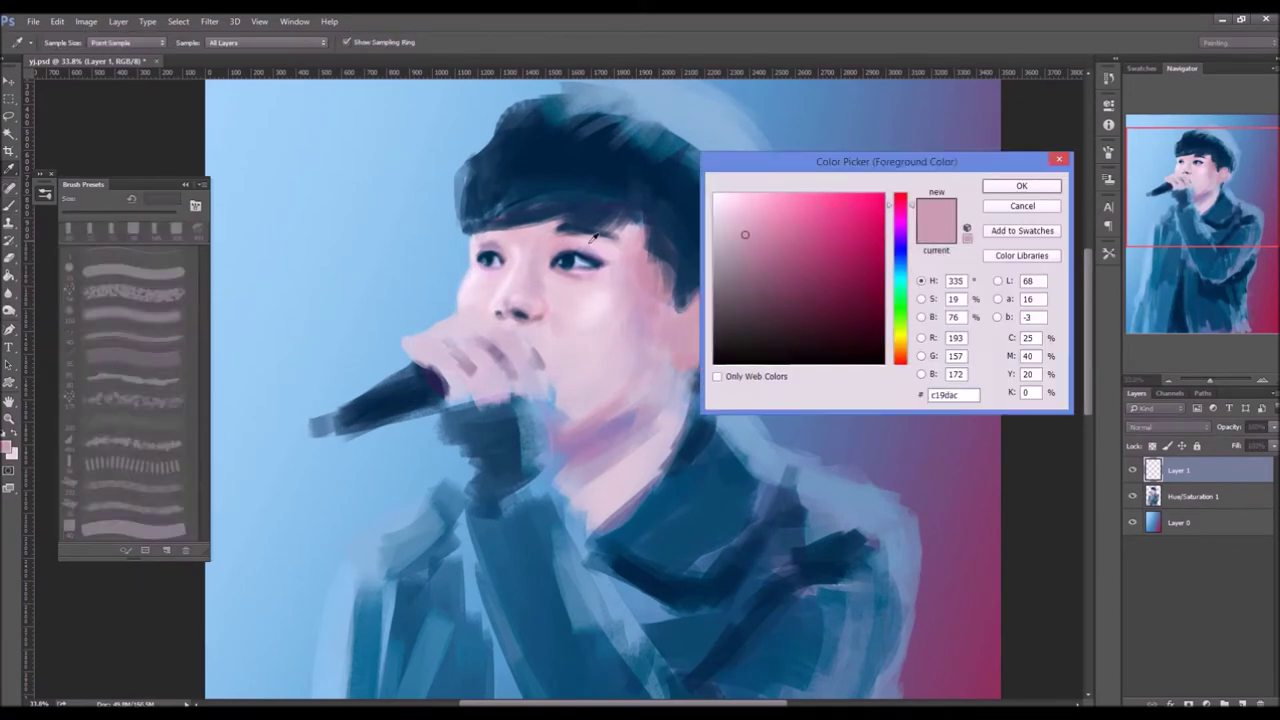
key("Return")
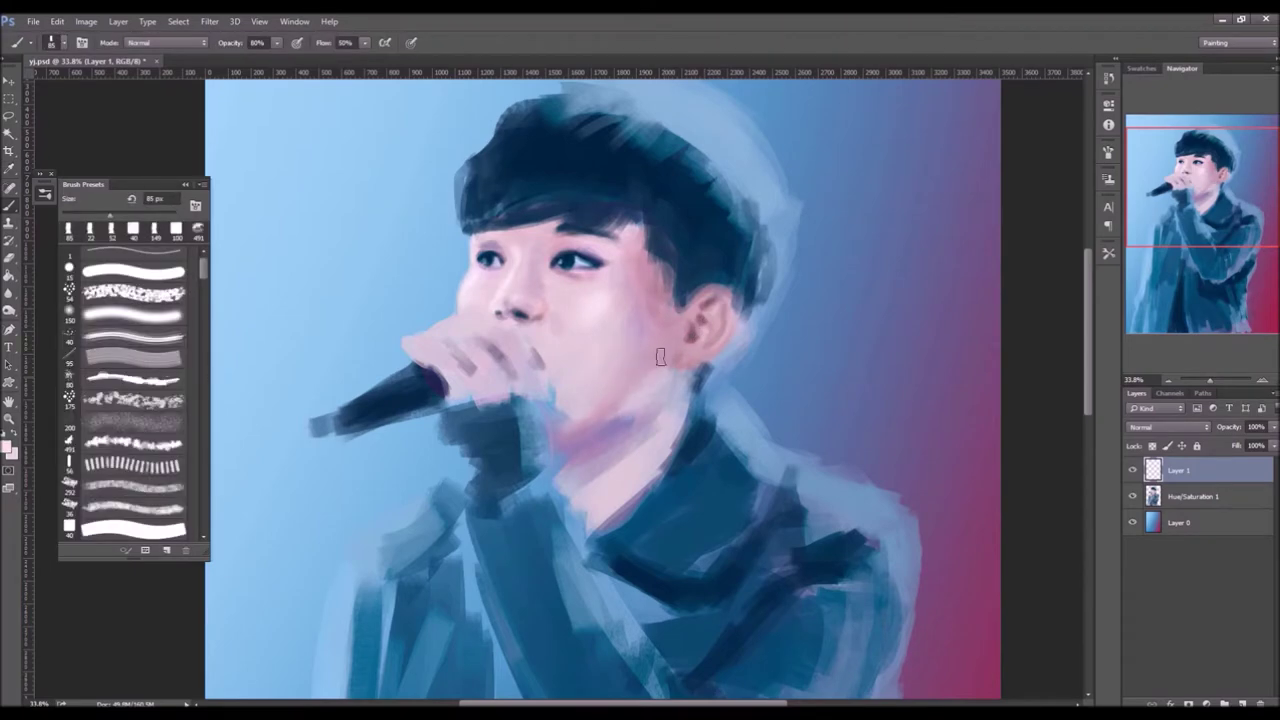
key("u")
key("b")
key("u")
key("b")
key("u")
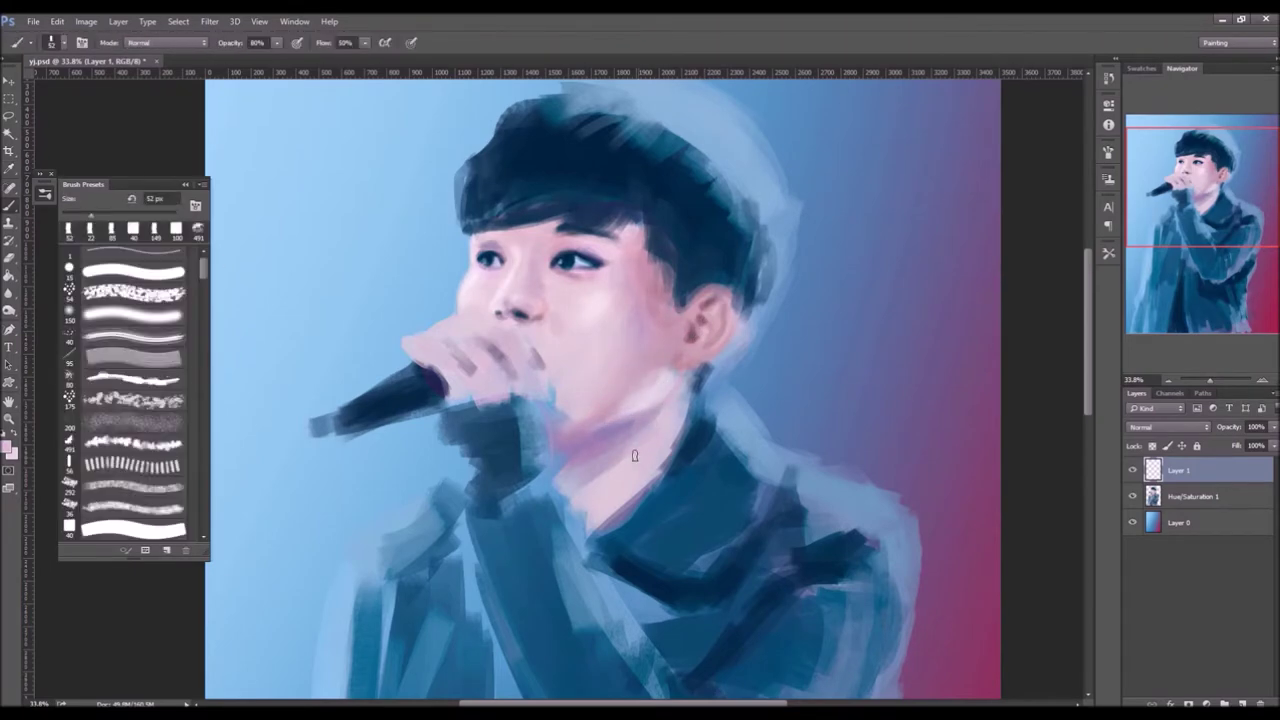
key("b")
key("u")
key("b")
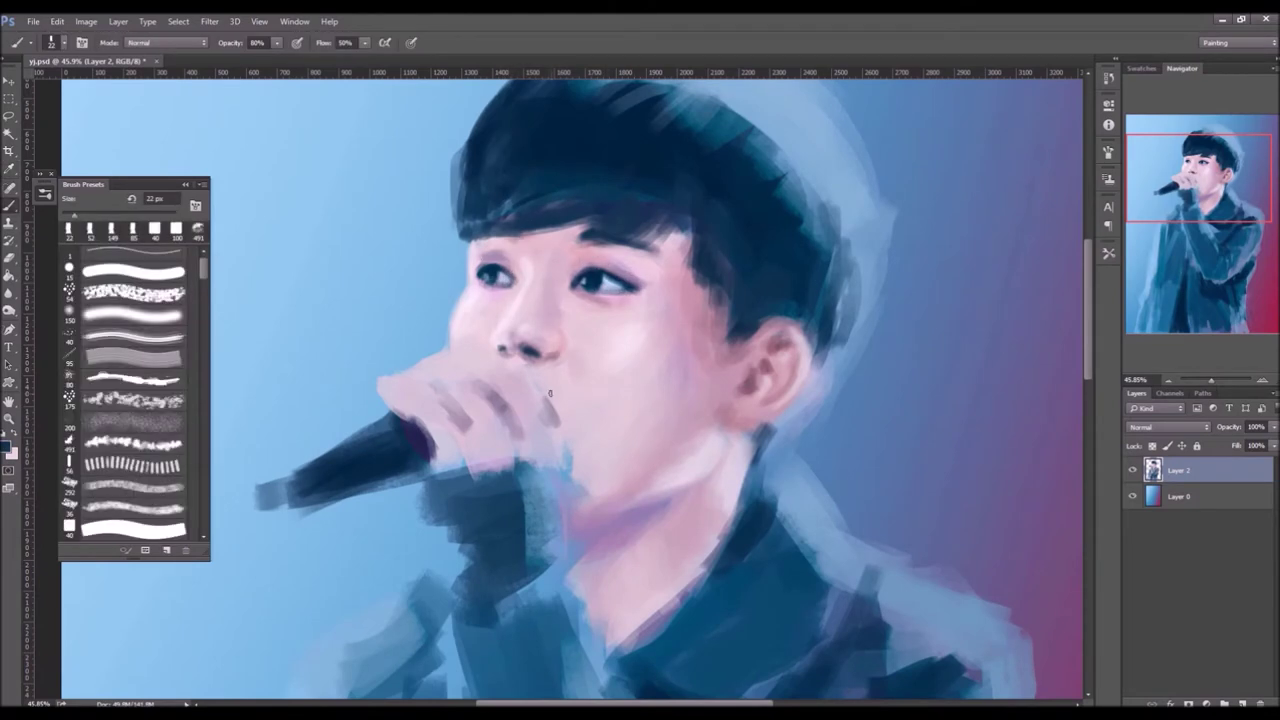
Add a dark accent near the mouth and paint light pink fingers over the microphone hand.
key("b")
left_click_drag(515, 397, 528, 389)
left_click(587, 316, "alt")
left_click_drag(560, 430, 556, 495)
left_click_drag(520, 400, 538, 490)
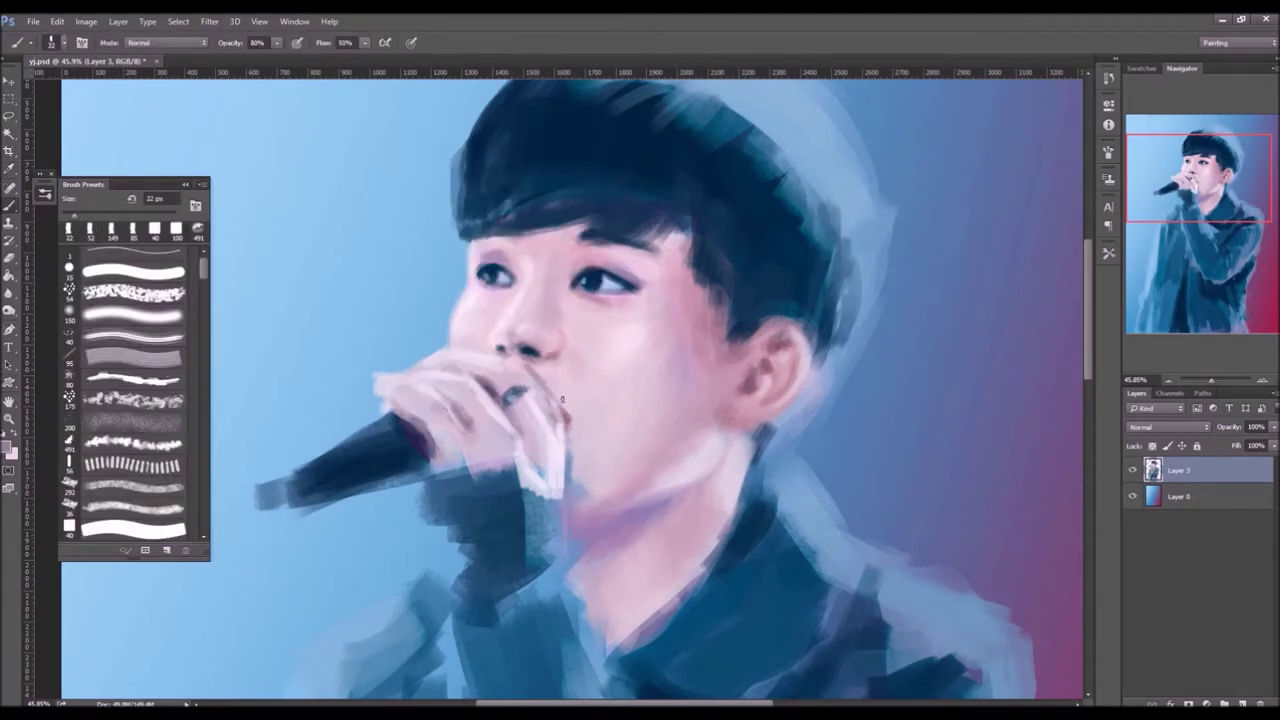
key("bracketright")
key("bracketright")
key("bracketright")
left_click_drag(504, 482, 485, 476)
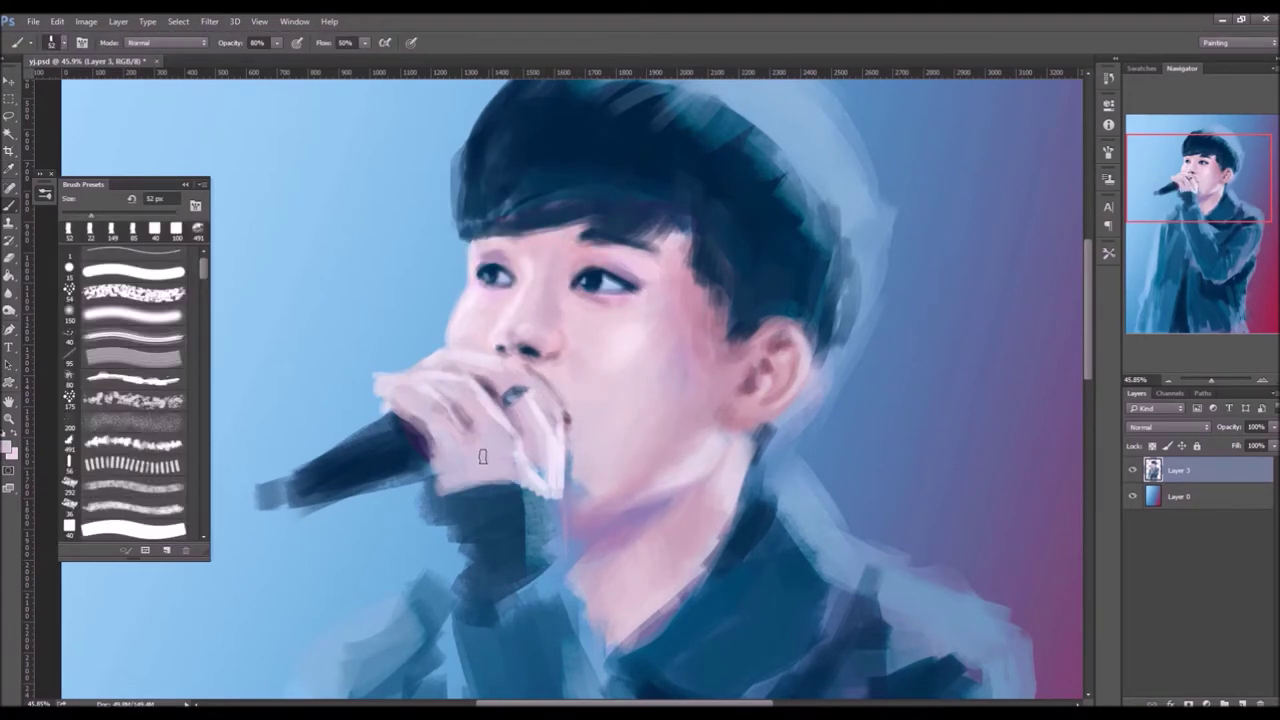
Fit the whole painting on screen and open the Liquify filter.
key("z")
key("ctrl+0")
key("ctrl+shift+x")
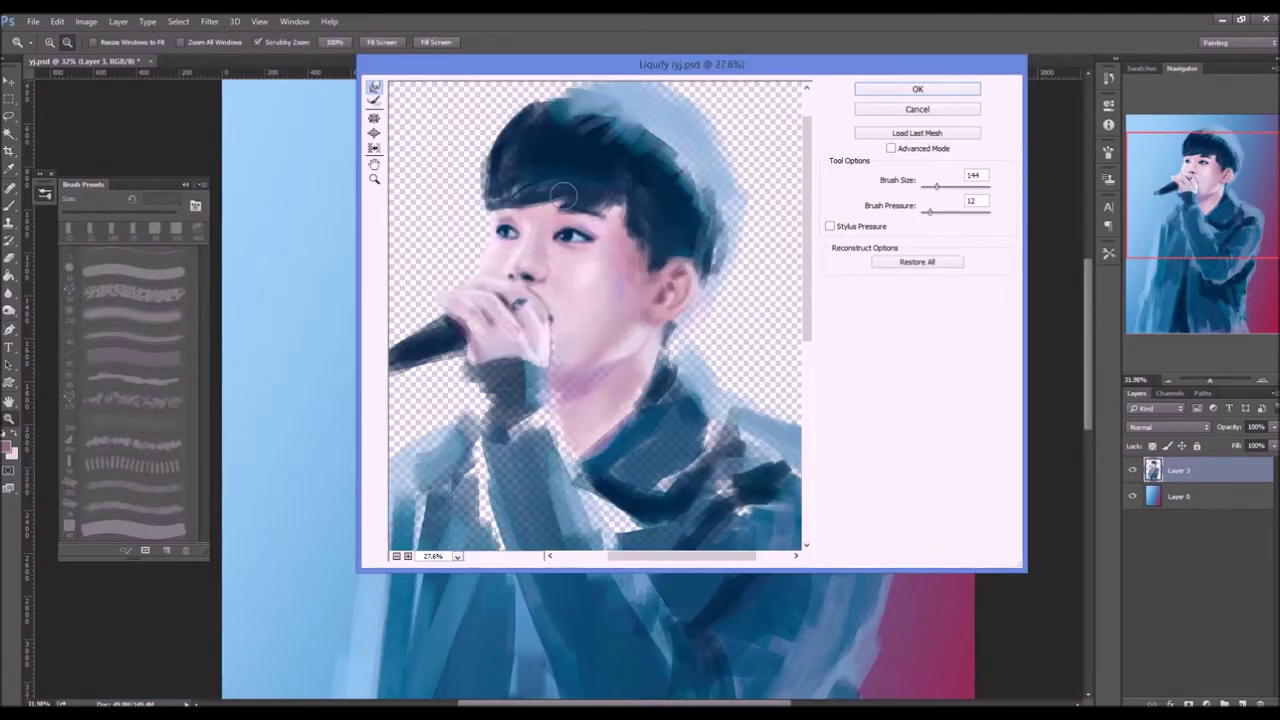
Apply the Liquify changes and return to the Brush.
key("Return")
key("b")
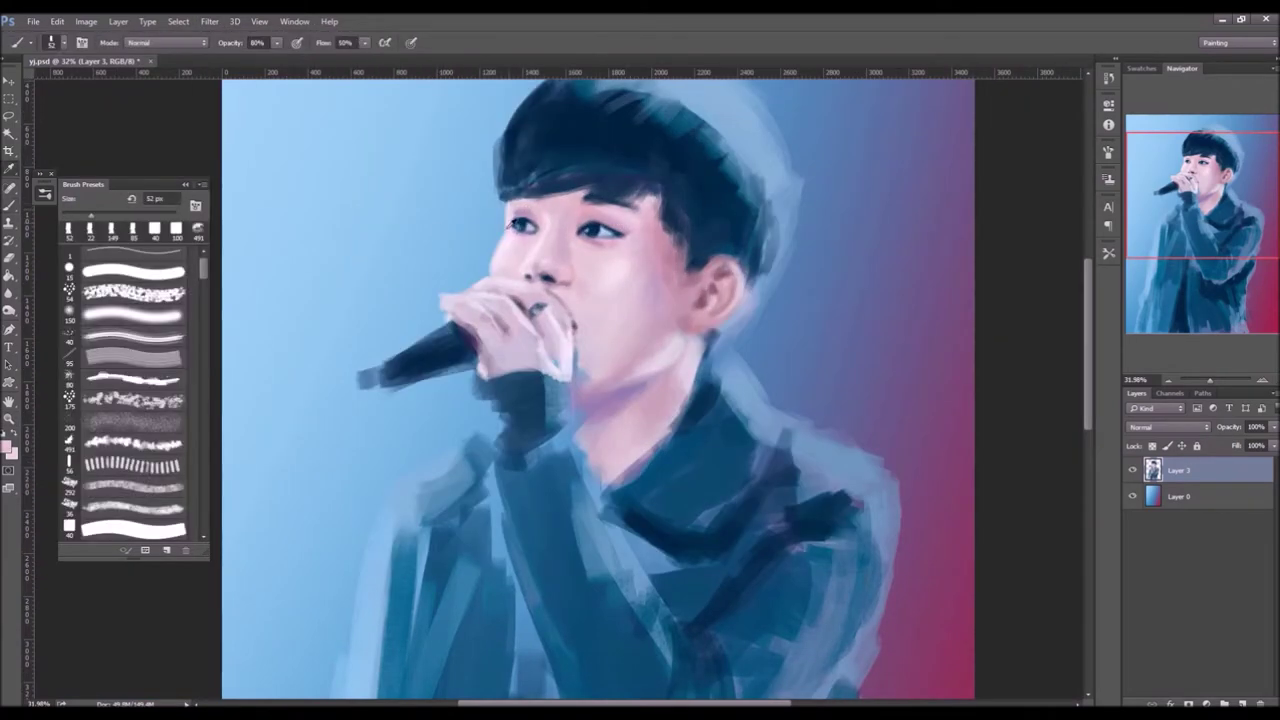
scroll(648, 323, "down", 1)
Copy the eye area to a new layer, scale it about 109%, rotate -1.85°, and merge it down.
key("m")
left_click_drag(523, 208, 660, 271)
key("ctrl+j")
key("ctrl+t")
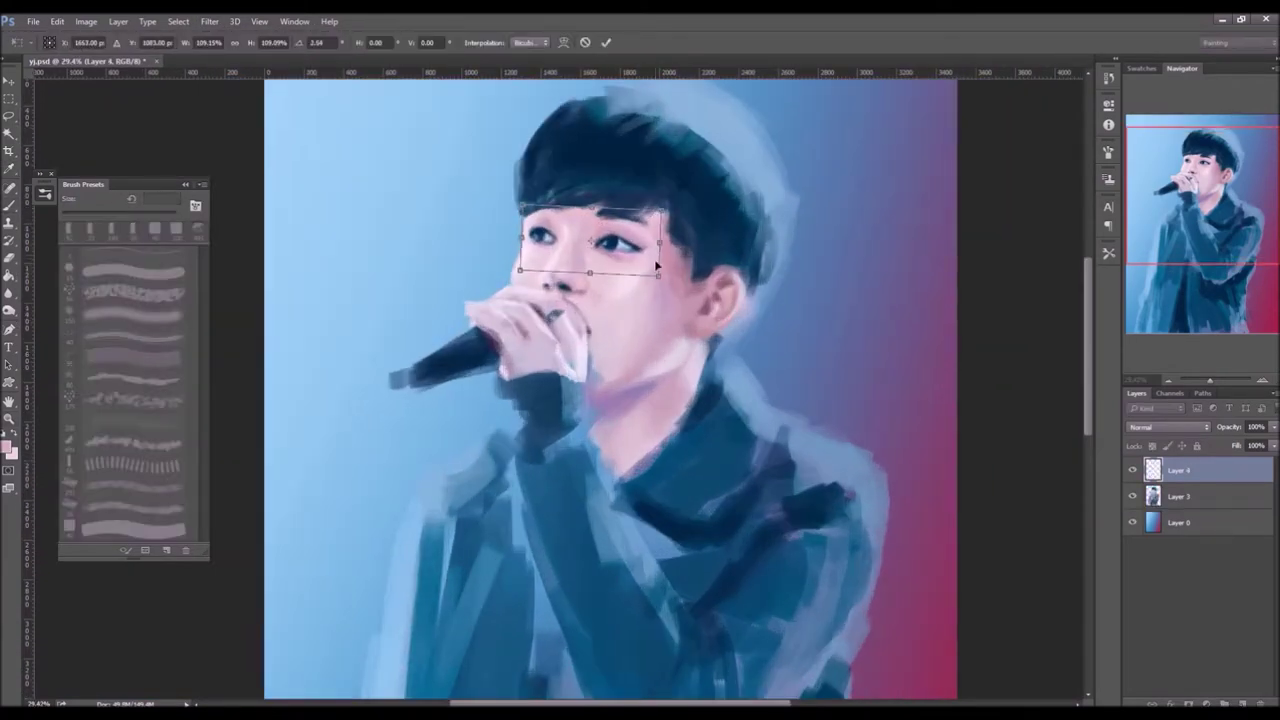
scroll(766, 360, "down", 1)
left_click_drag(690, 293, 669, 293)
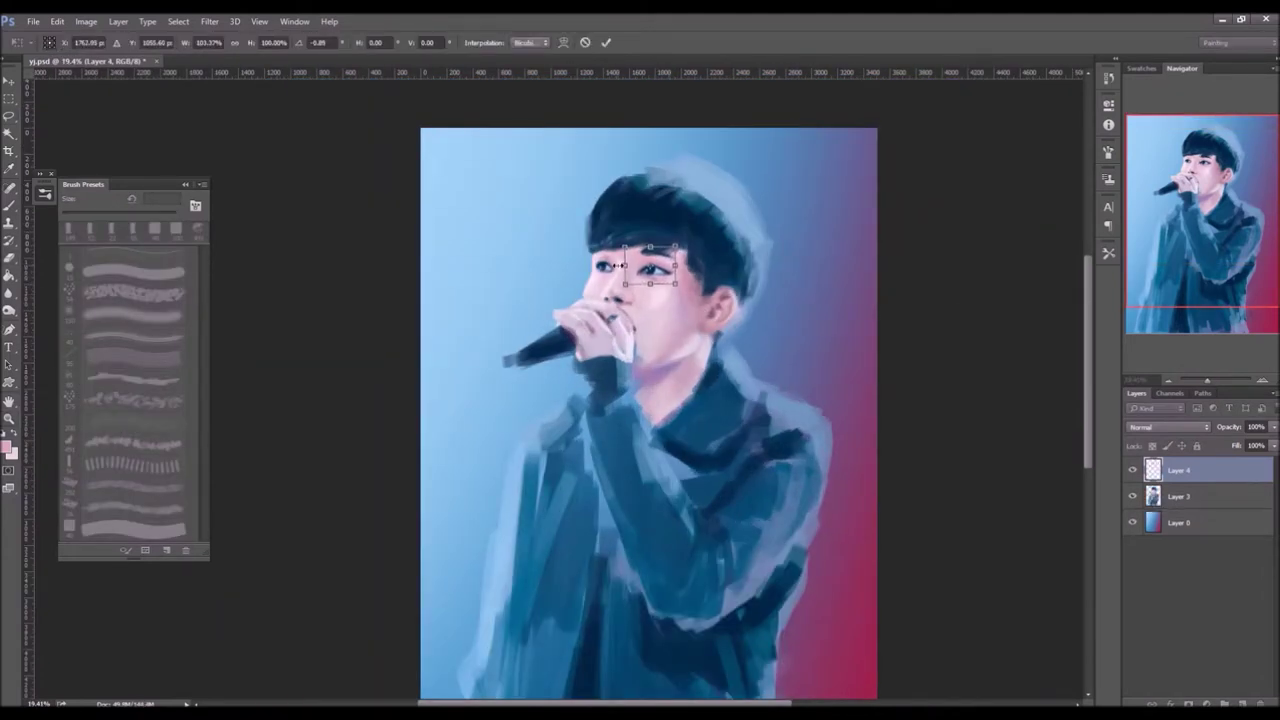
key("Return")
key("ctrl+e")
scroll(622, 265, "up", 3)
key("b")
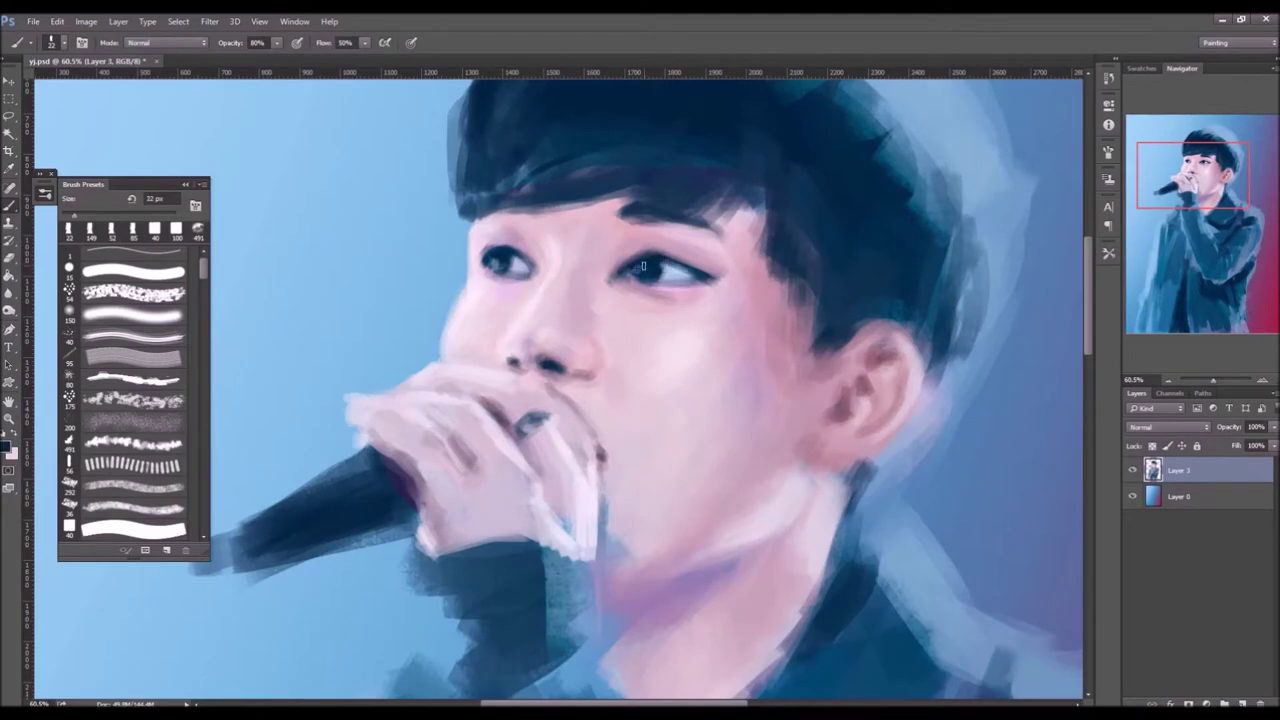
Sample pale pink and blend a faint 10%-flow highlight across the nose and cheeks.
left_click(446, 330, "alt")
key("shift+1")
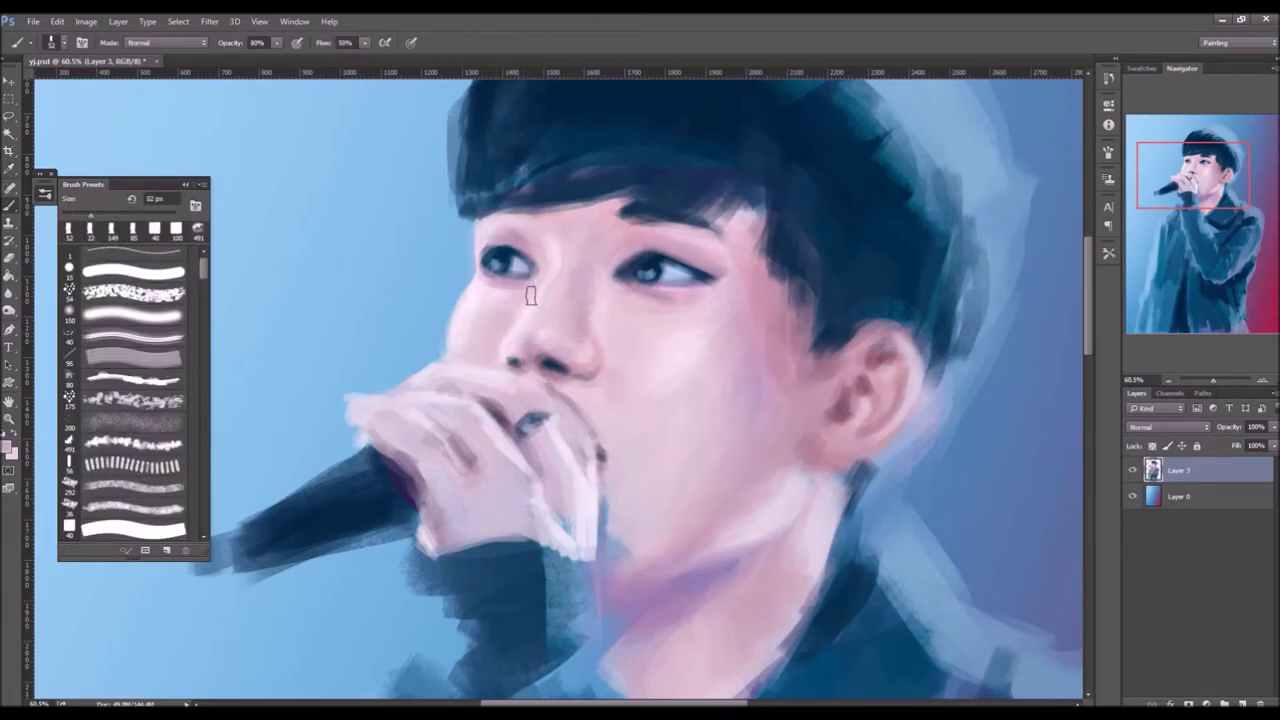
left_click(572, 324, "alt")
left_click_drag(607, 410, 702, 313)
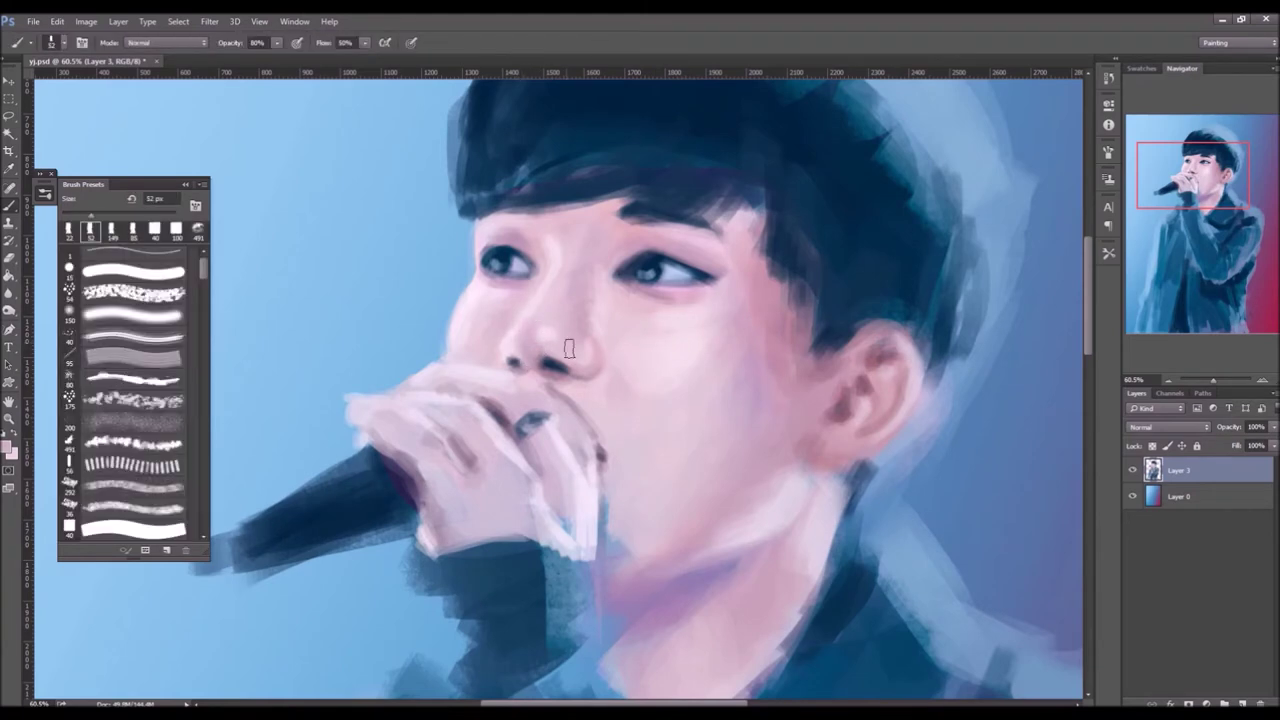
scroll(727, 252, "down", 2)
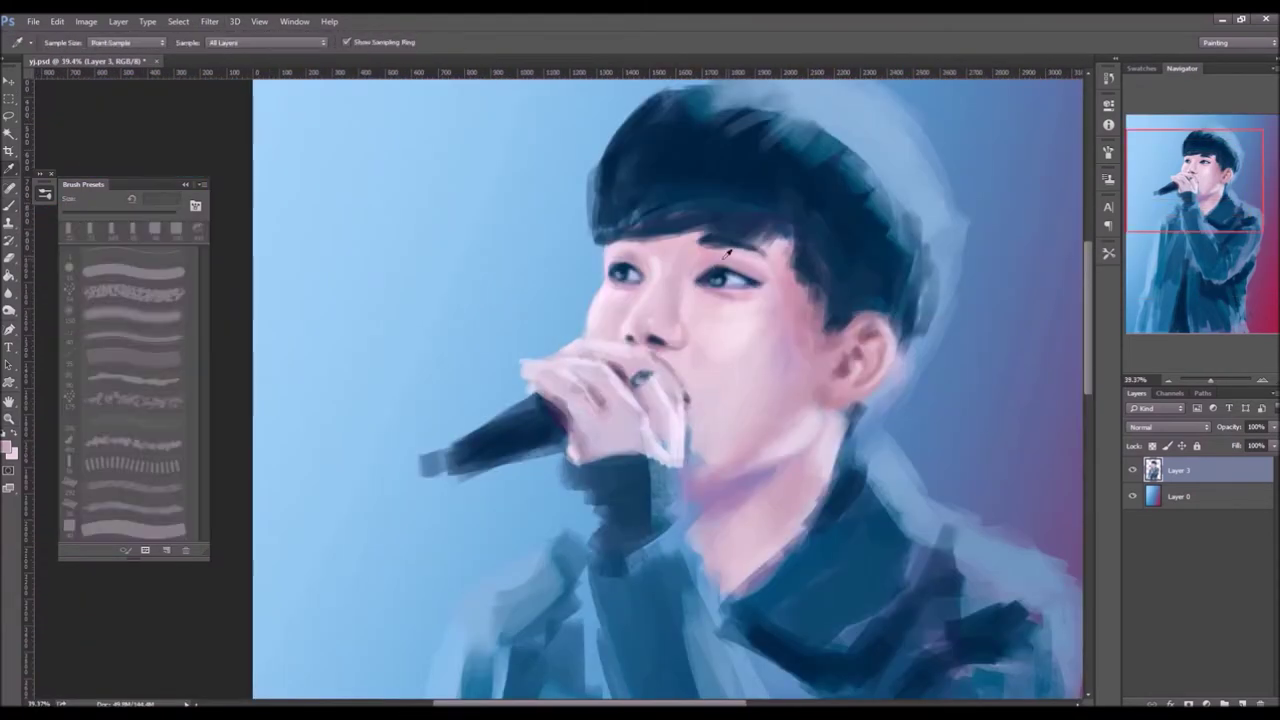
Try Liquify twice without changes, then return to a 52 px Brush.
key("z")
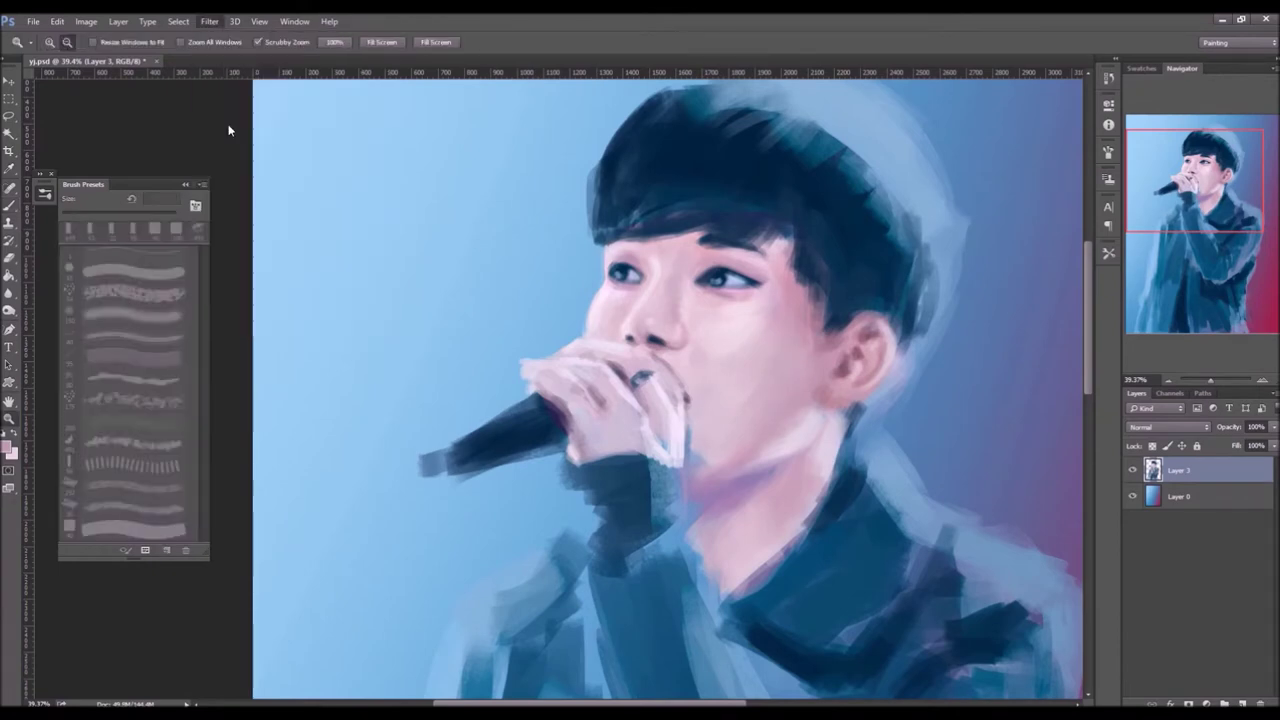
key("shift+ctrl+x")
key("Return")
key("i")
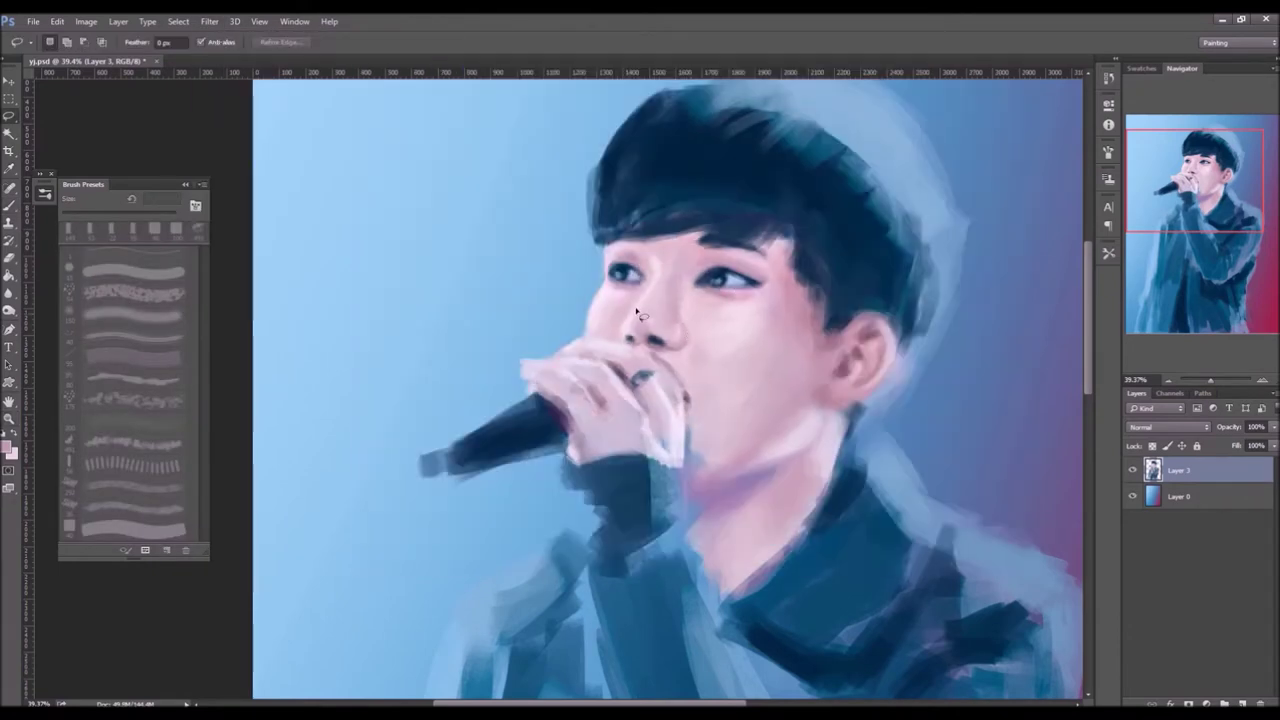
key("shift+ctrl+x")
key("Return")
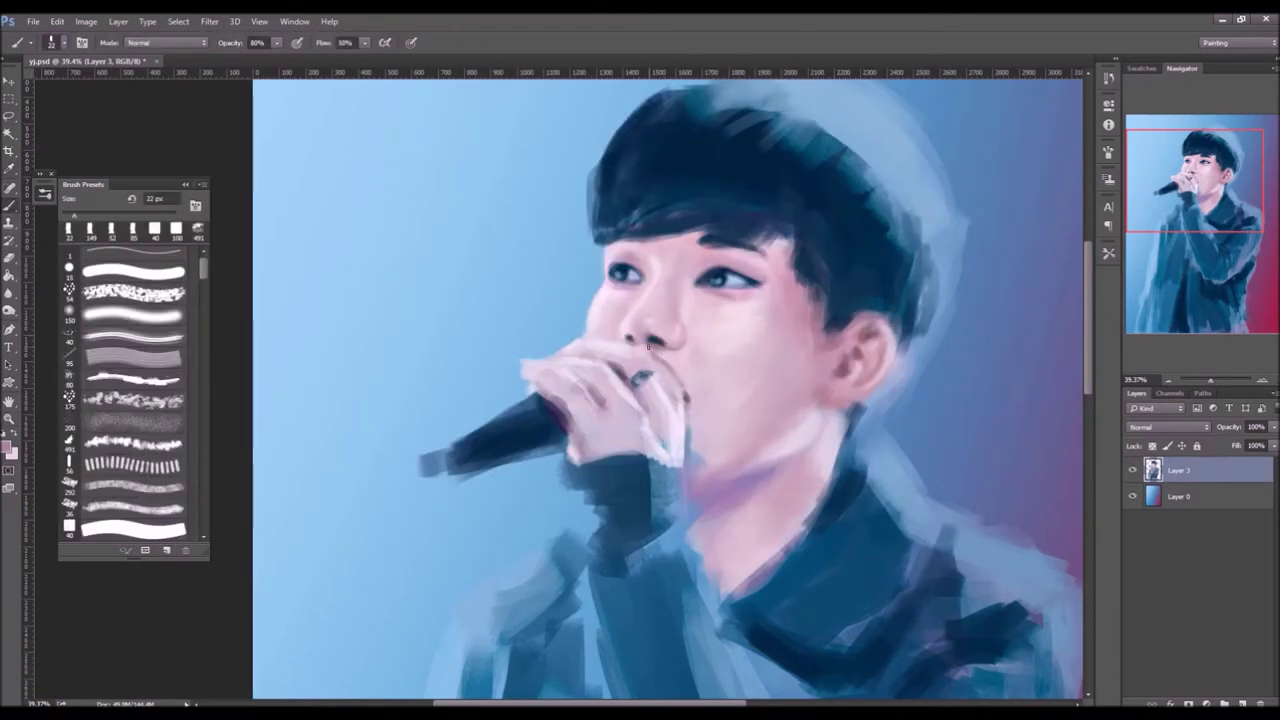
key("b")
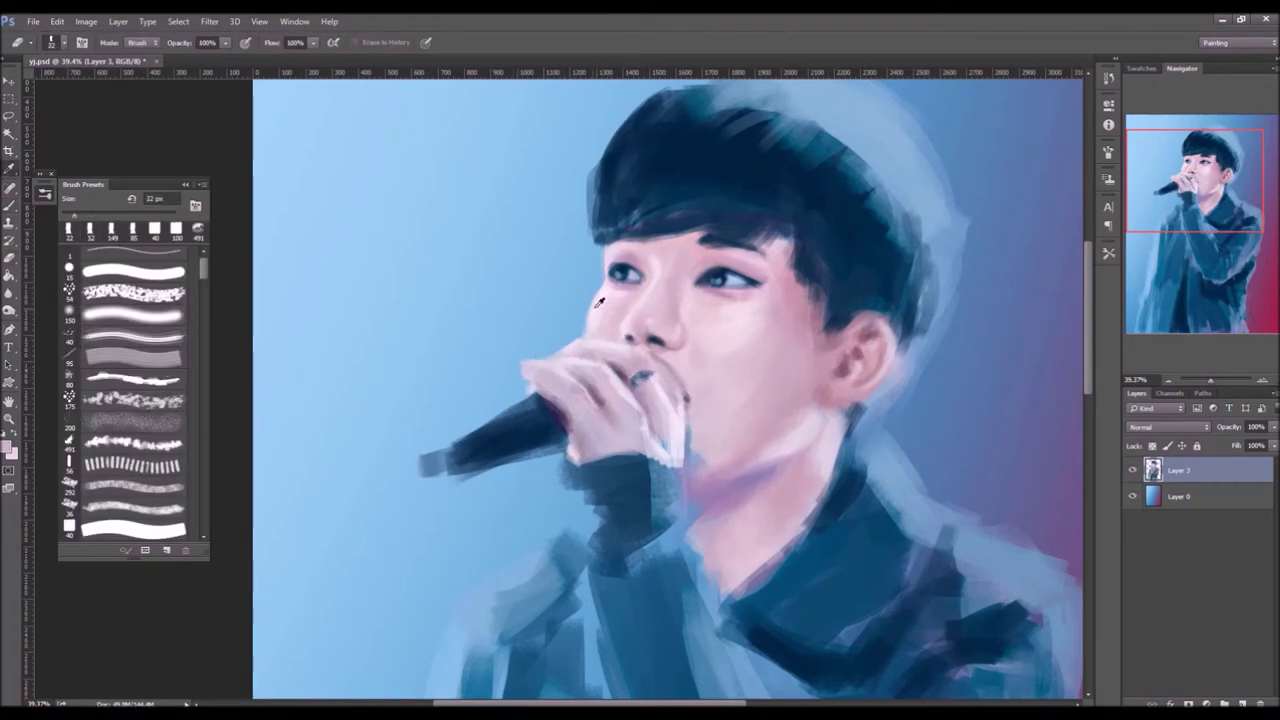
key("bracketright")
key("bracketright")
key("bracketright")
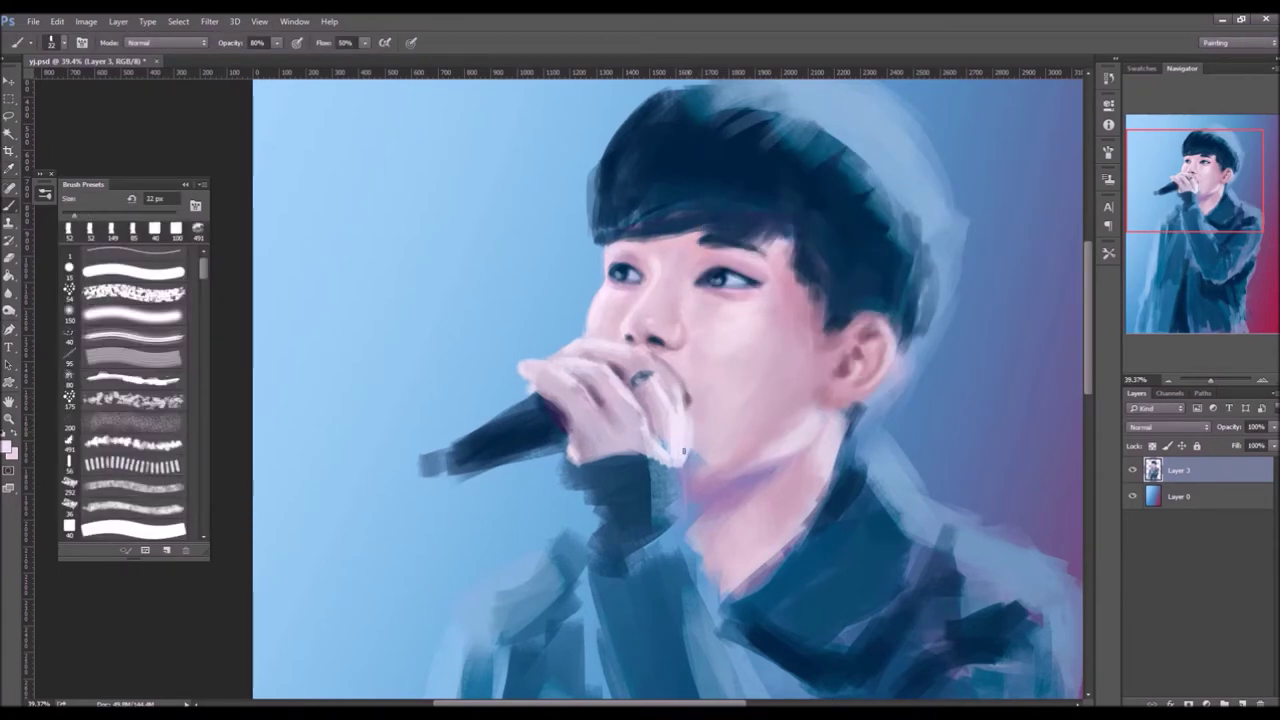
Shade softly near the ear and cheek with a darker purple at 52 px.
left_click(692, 470, "alt")
key("bracketright")
key("bracketright")
key("bracketright")
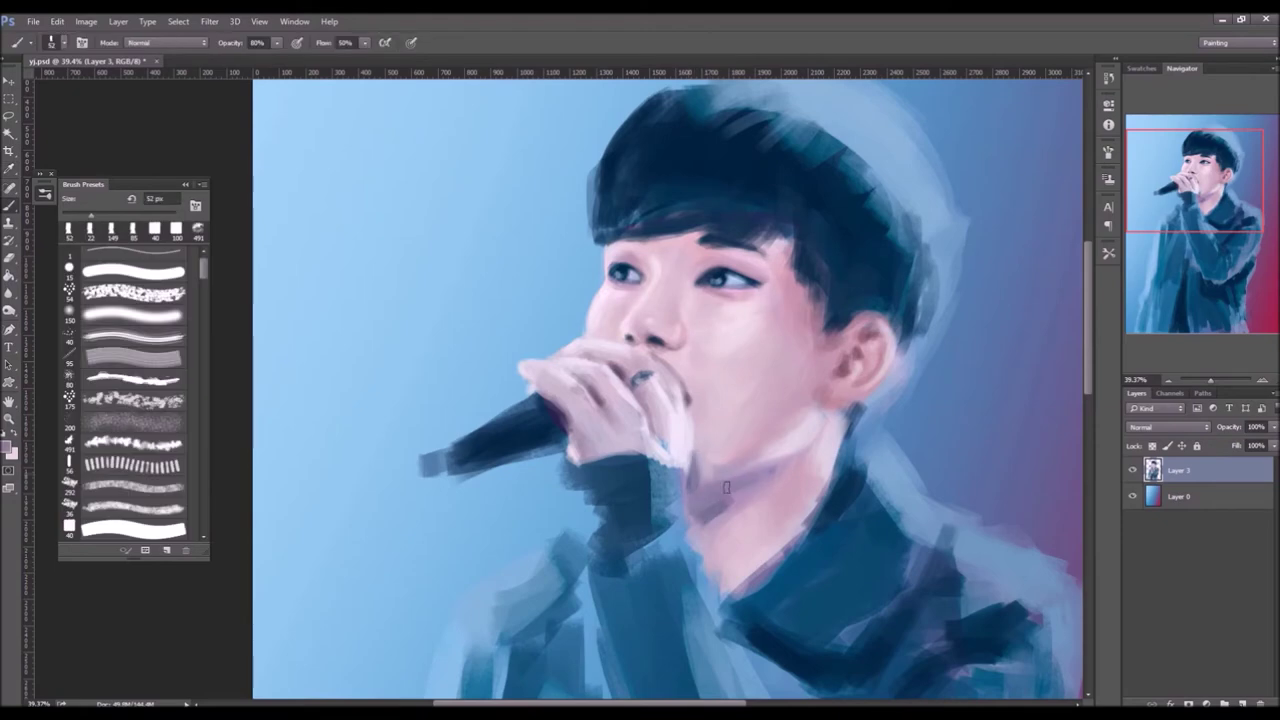
left_click_drag(810, 290, 795, 440)
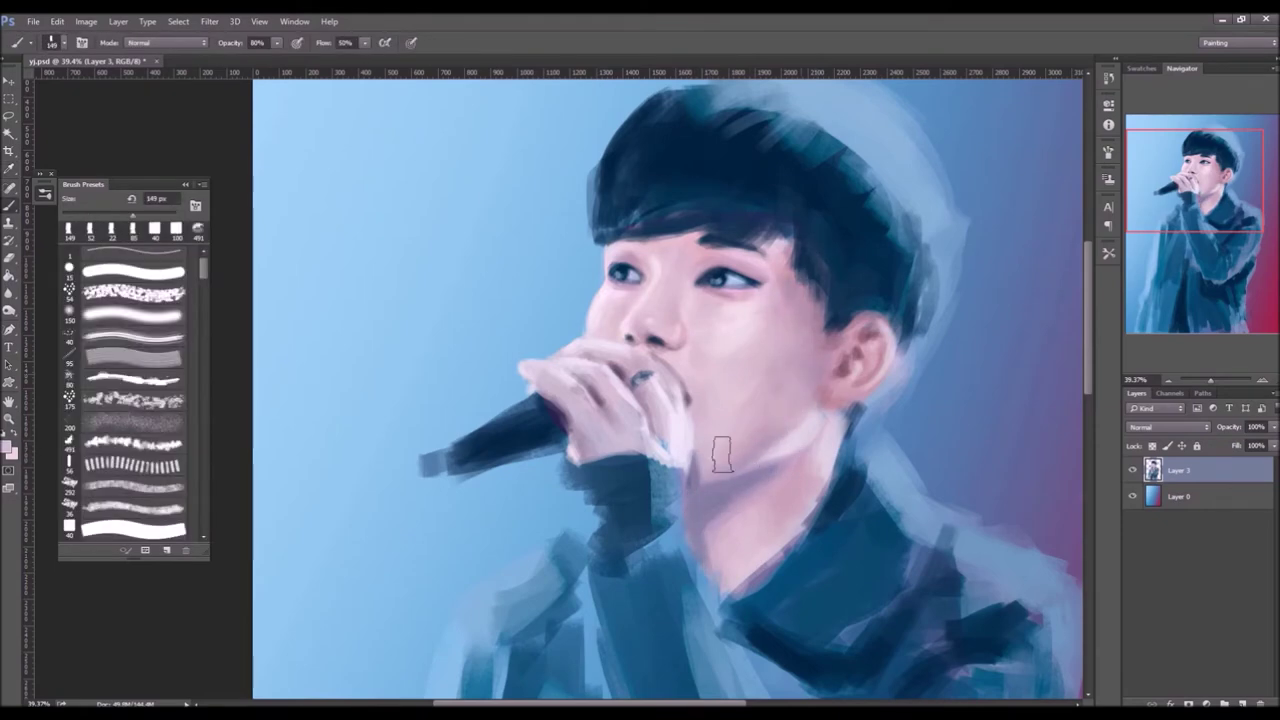
left_click_drag(836, 402, 800, 410)
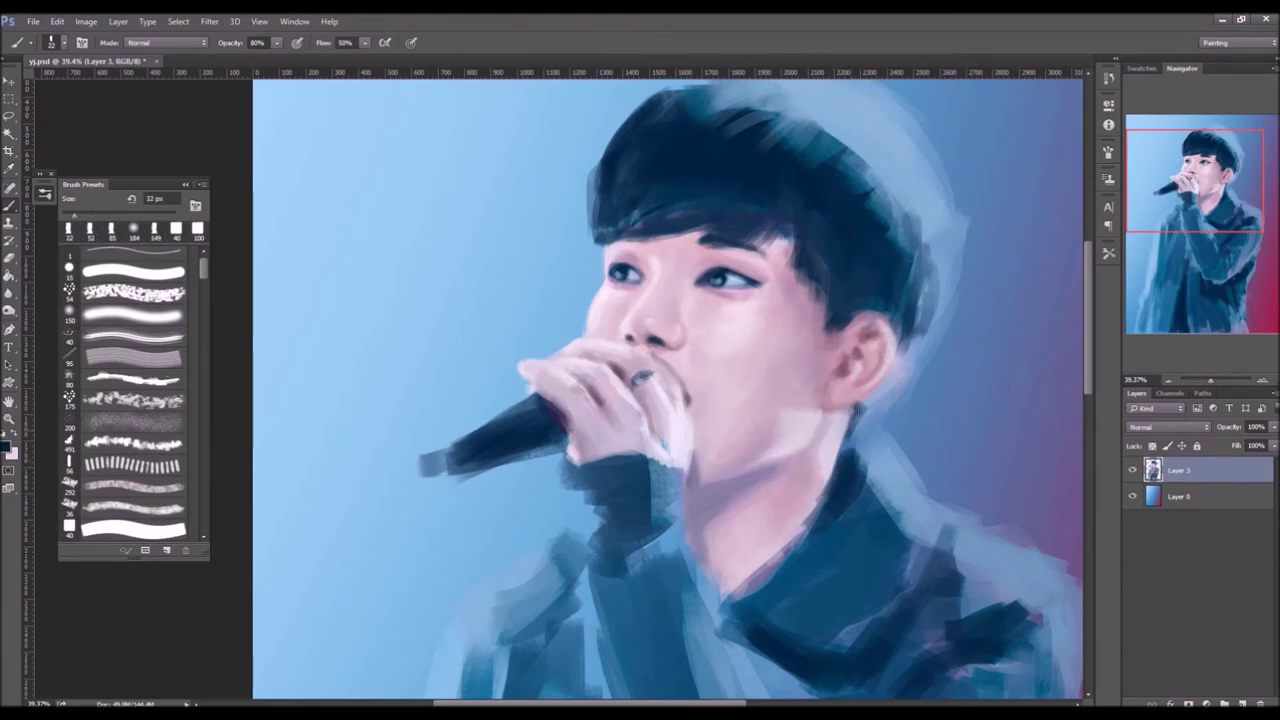
Open Liquify, cancel it, and return to the Brush.
key("ctrl+shift+x")
key("Escape")
key("b")
scroll(668, 390, "down", 2)
Paint light grey highlight strokes across the hair.
mouse_move(630, 235)
left_mouse_down()
mouse_move(749, 303)
mouse_move(680, 250)
left_mouse_up()
left_click_drag(600, 260, 740, 380)
left_click_drag(513, 341, 645, 313)
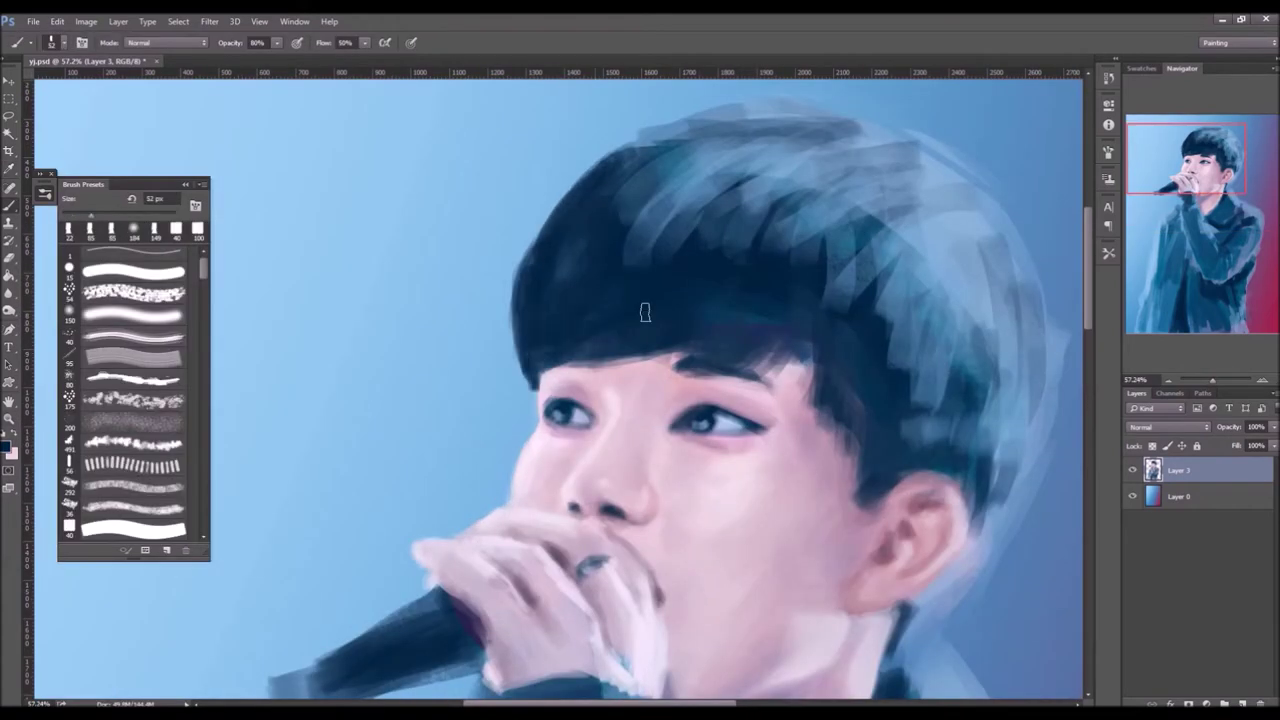
scroll(645, 313, "down", 2)
key("bracketleft")
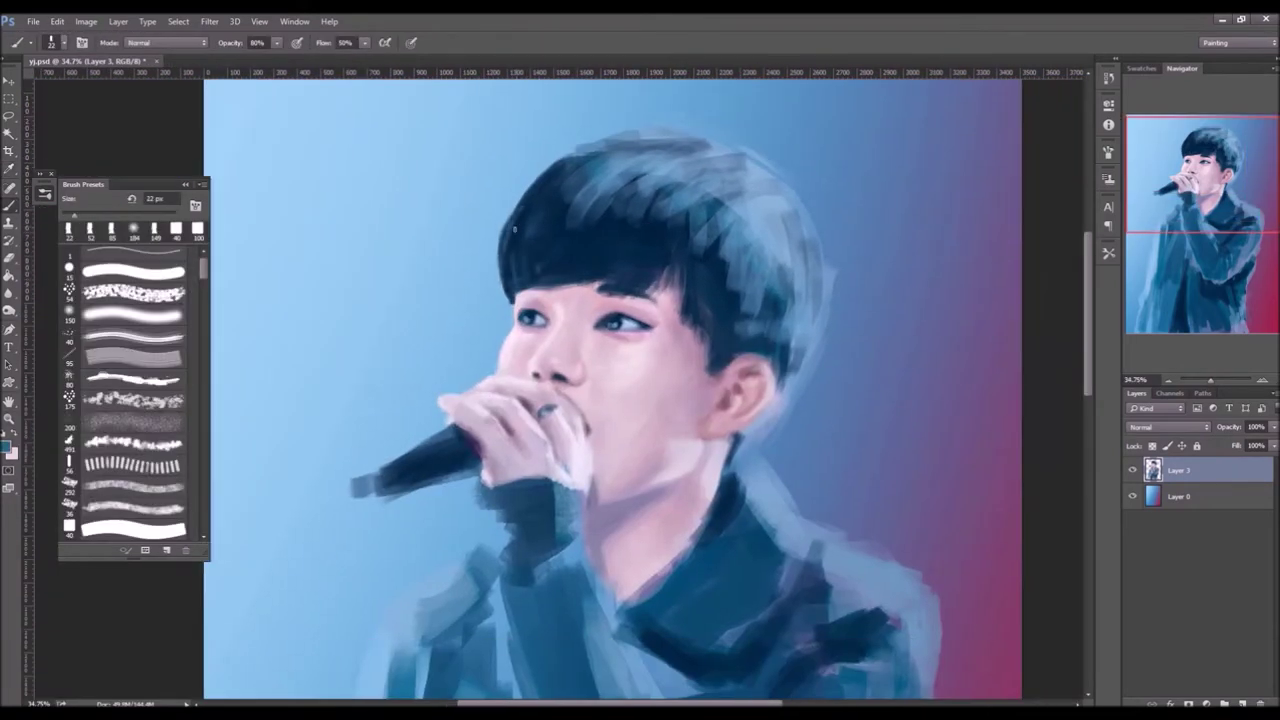
Darken the hair with dark navy strokes, especially along its right side.
left_click(620, 215, "alt")
key("bracketright")
mouse_move(600, 190)
left_mouse_down()
mouse_move(680, 230)
mouse_move(733, 325)
left_mouse_up()
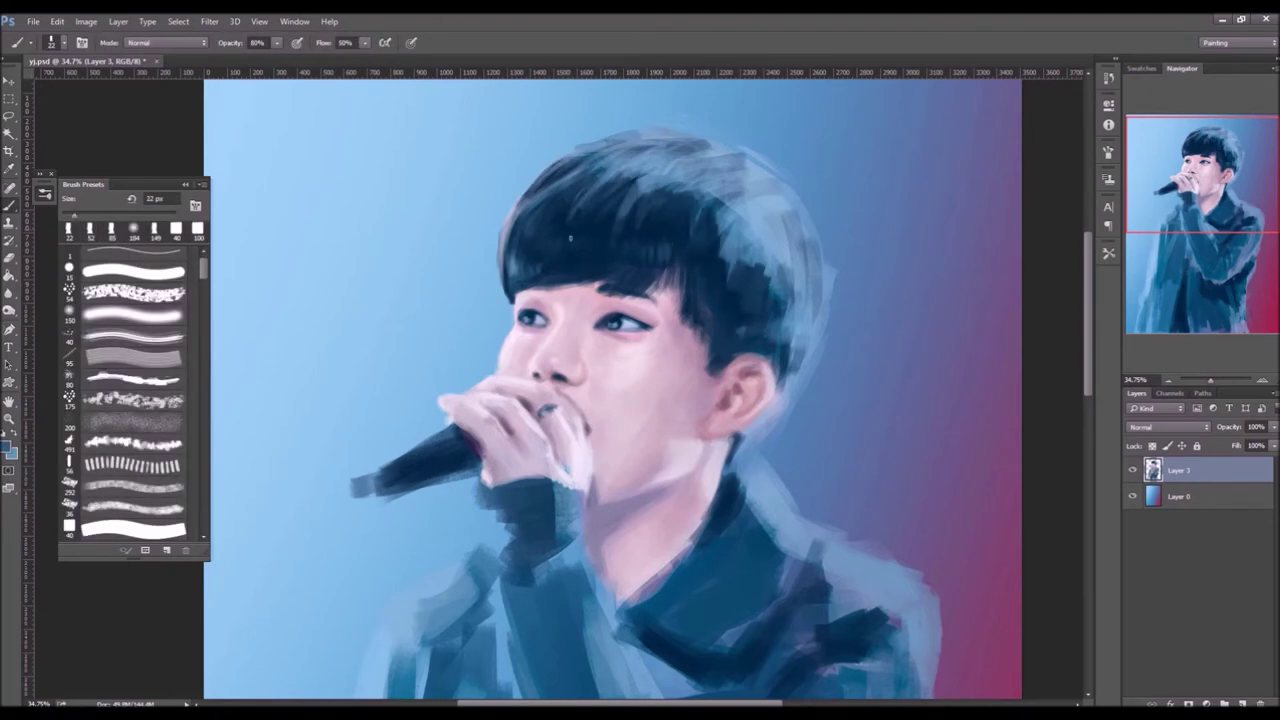
key("comma")
key("comma")
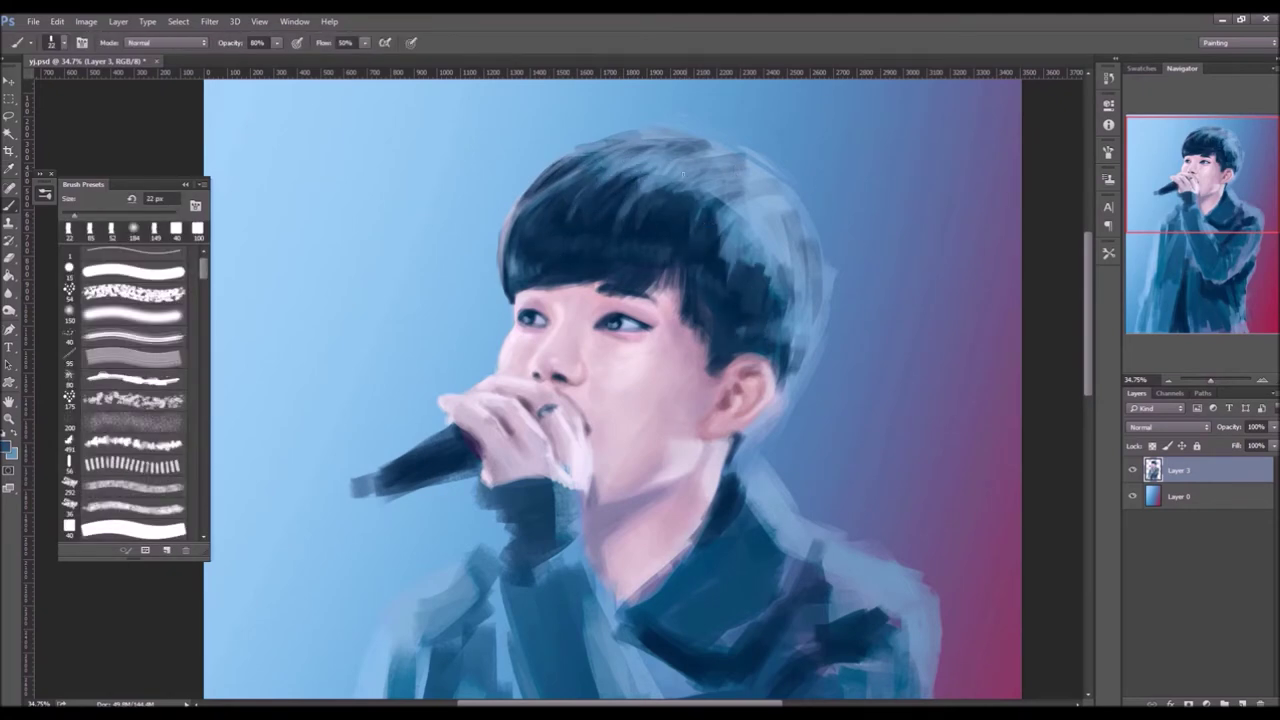
left_click(737, 295, "alt")
left_click_drag(760, 280, 718, 244)
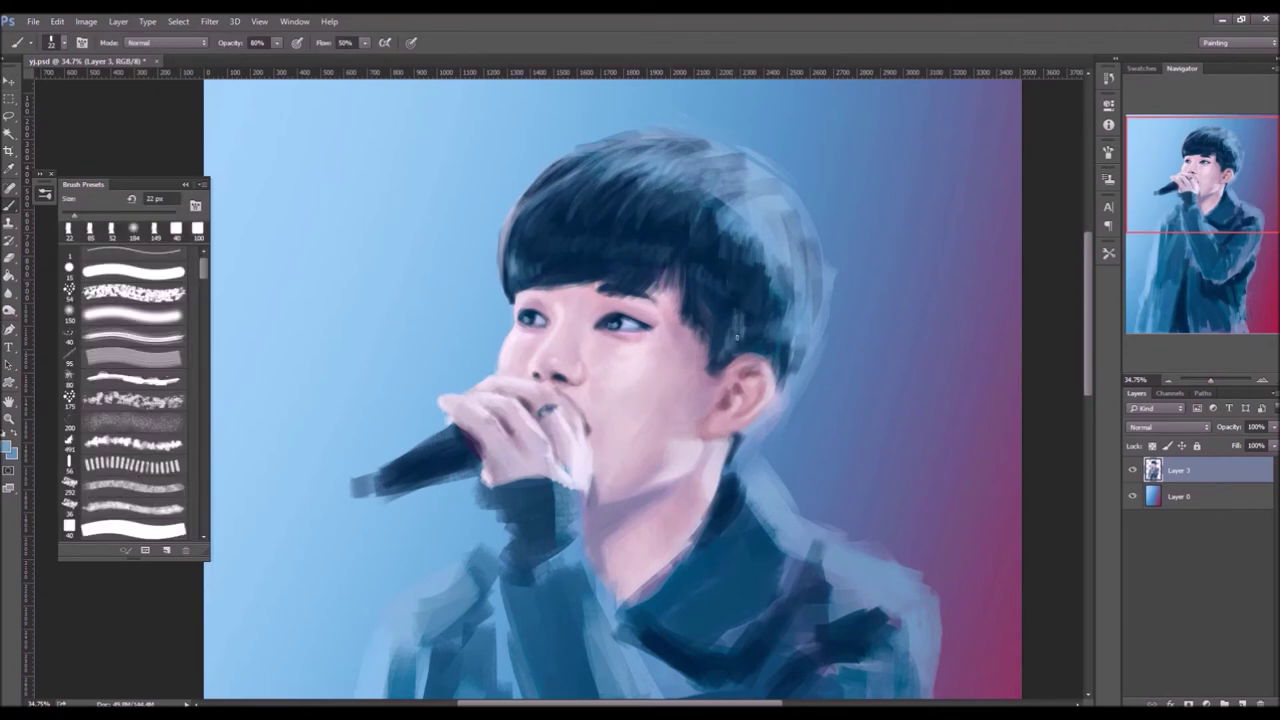
left_click(702, 281, "alt")
left_click(777, 328, "alt")
left_click_drag(768, 232, 773, 302)
Blend the top and right edge of the hair with lighter strokes.
mouse_move(736, 178)
left_mouse_down()
mouse_move(600, 146)
mouse_move(650, 142)
left_mouse_up()
left_click_drag(820, 216, 790, 350)
left_click_drag(790, 262, 773, 334)
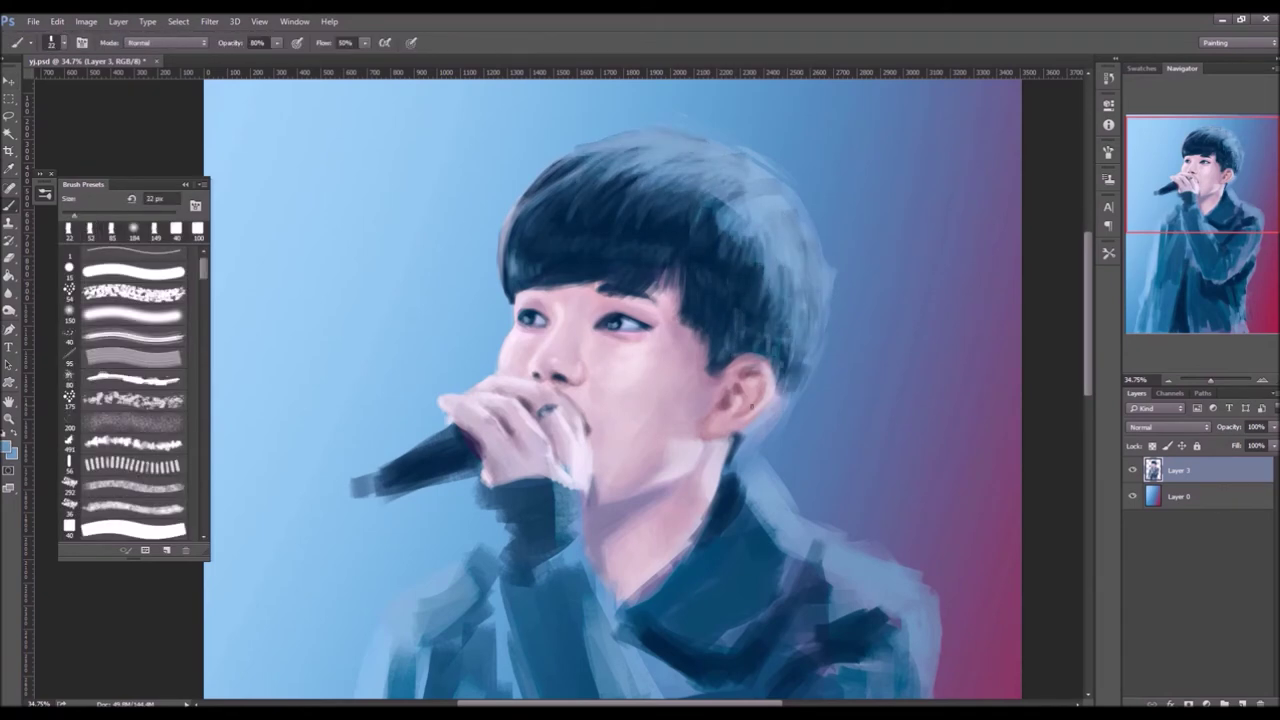
key("e")
mouse_move(770, 140)
left_mouse_down()
mouse_move(715, 165)
mouse_move(580, 165)
left_mouse_up()
key("b")
left_click_drag(655, 155, 825, 285)
mouse_move(725, 185)
left_mouse_down()
mouse_move(825, 365)
mouse_move(745, 445)
left_mouse_up()
mouse_move(800, 220)
left_mouse_down()
mouse_move(690, 150)
mouse_move(530, 185)
left_mouse_up()
Zoom out, duplicate the layer, reshape with Liquify, transform the eye, and merge it down.
key("z")
left_click_drag(870, 267, 825, 267)
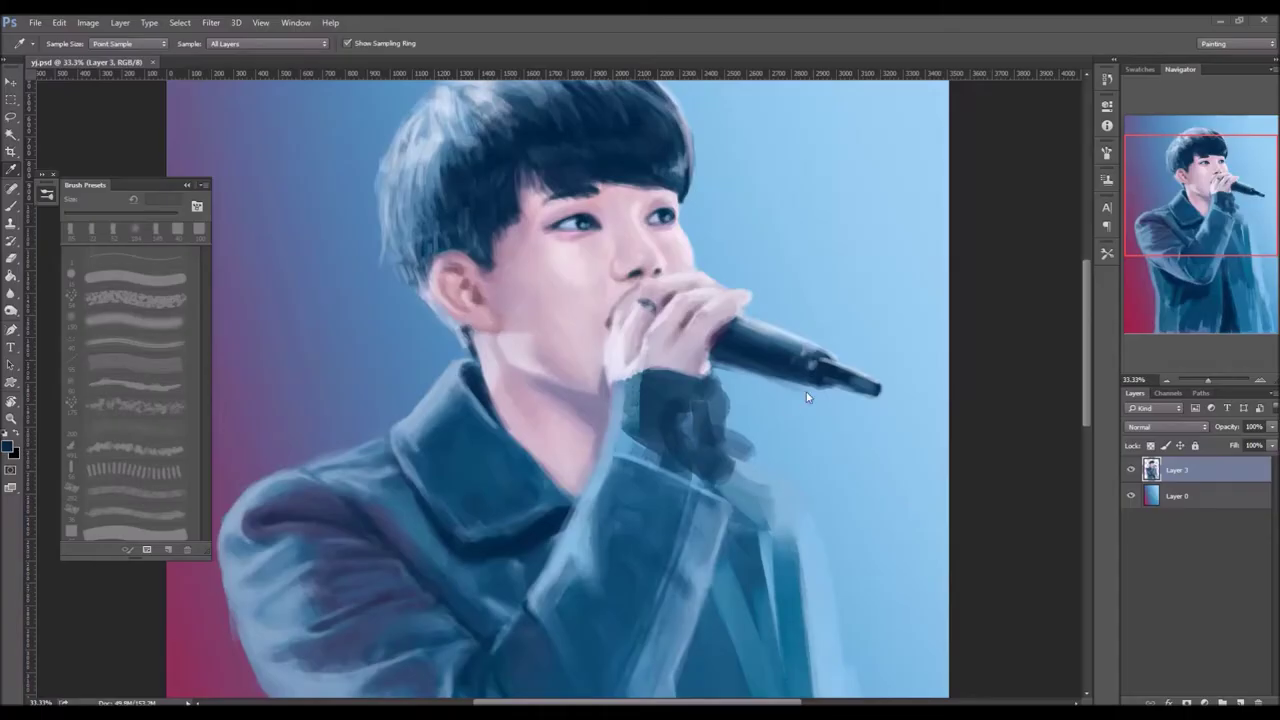
left_click(211, 22)
key("Escape")
key("ctrl+j")
key("shift+ctrl+x")
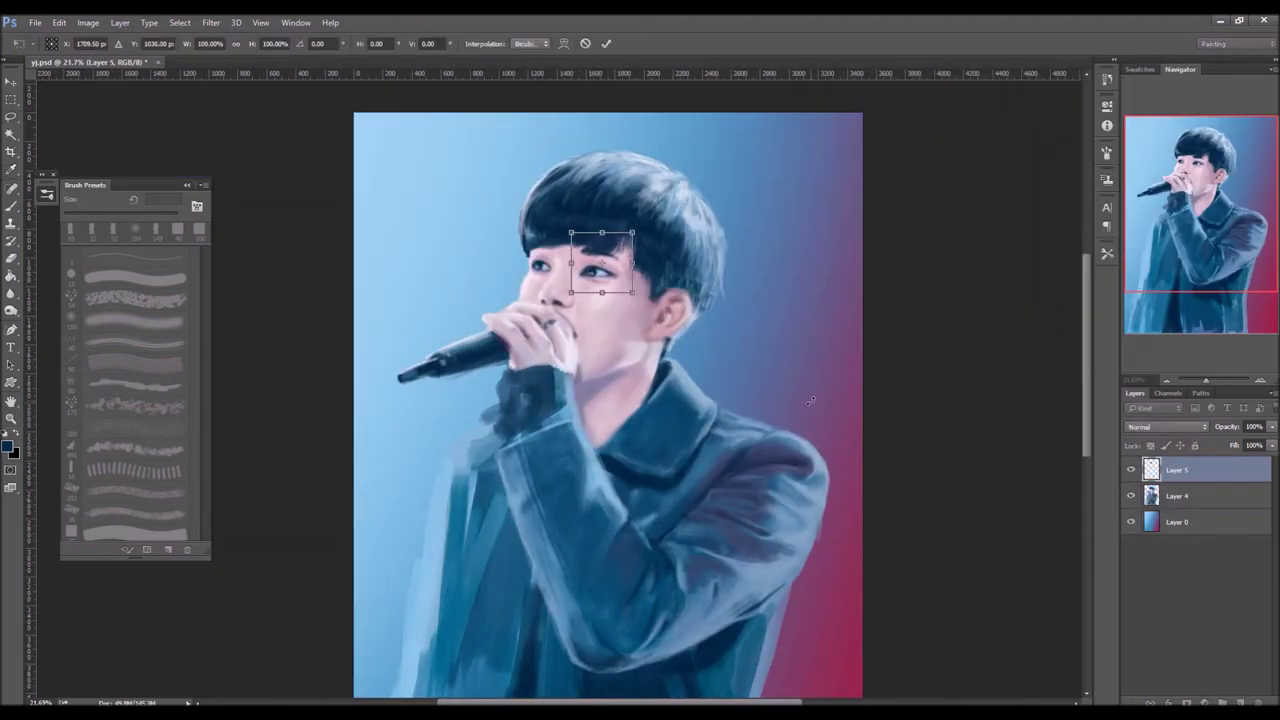
key("Return")
key("ctrl+t")
key("Return")
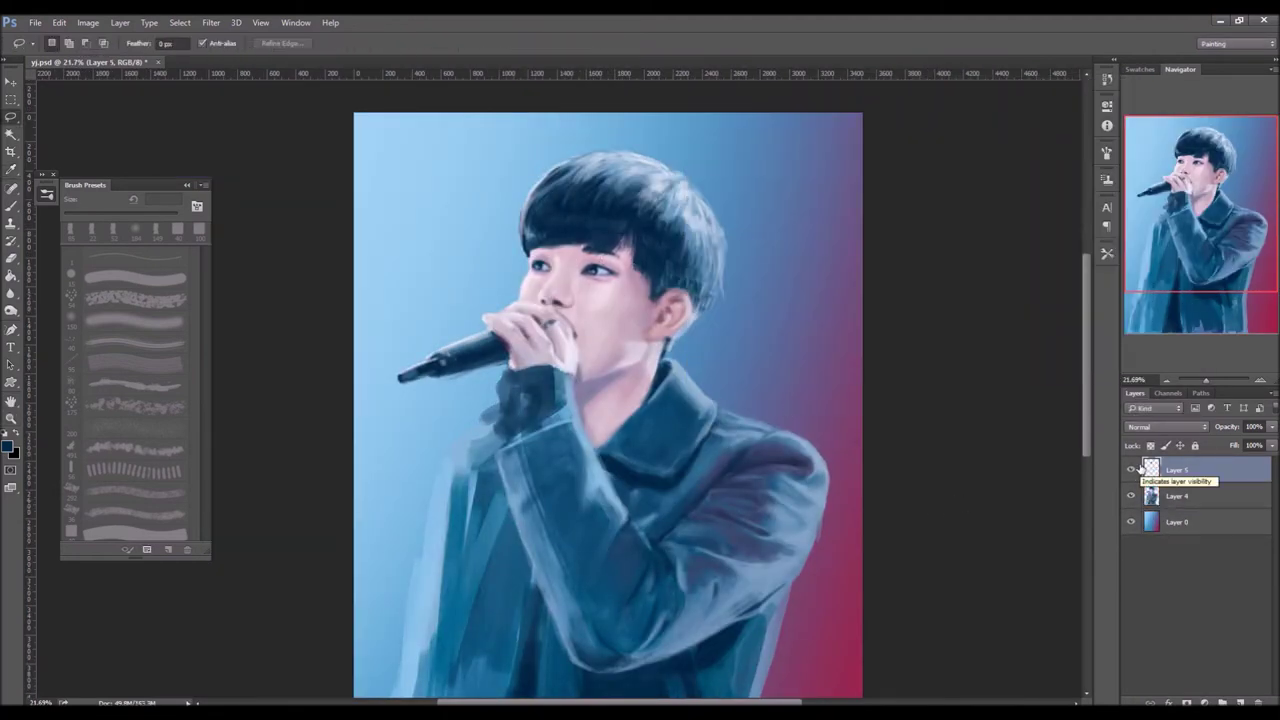
key("b")
key("ctrl+e")
scroll(492, 384, "up", 3, "alt")
Repaint the sleeve cuff dark blue at 52 px and soften its edges with light blue.
left_click(113, 229)
left_click_drag(590, 380, 600, 430)
left_click_drag(500, 410, 537, 384)
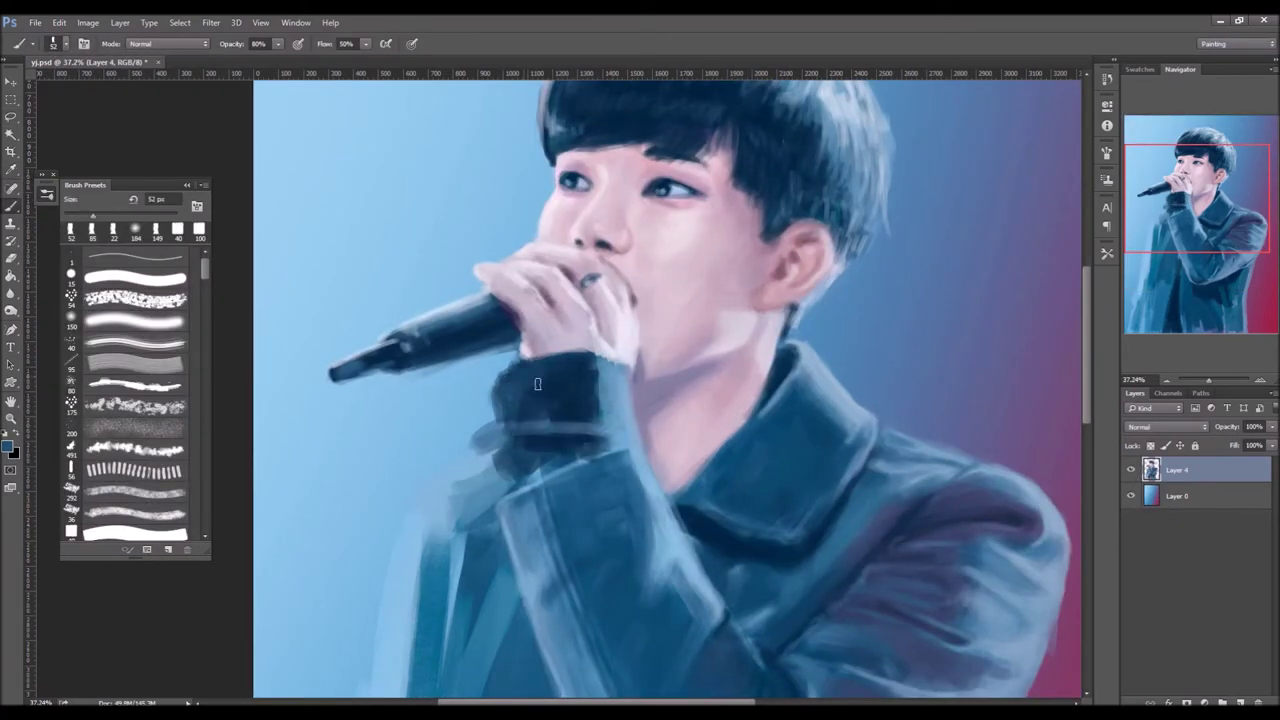
left_click_drag(478, 448, 493, 418)
left_click_drag(632, 378, 632, 437)
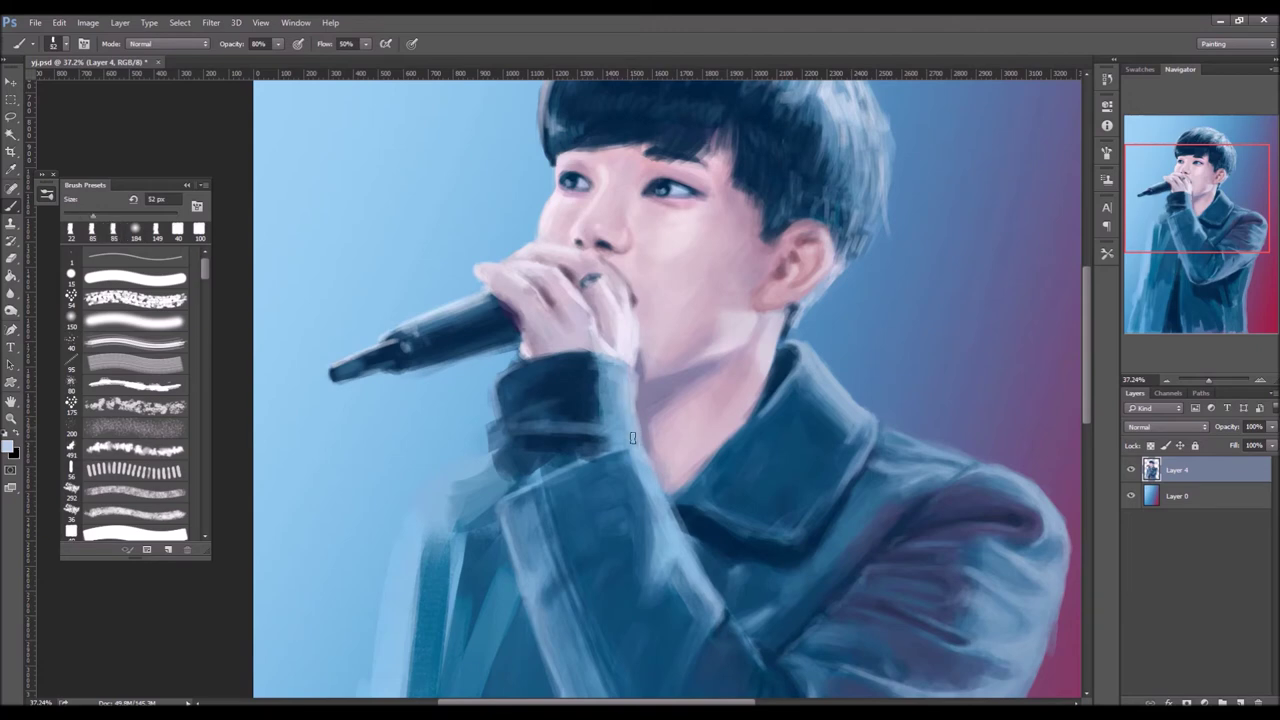
left_click(92, 229)
left_click(528, 470, "alt")
mouse_move(496, 444)
left_mouse_down()
mouse_move(520, 472)
mouse_move(582, 458)
mouse_move(533, 418)
left_mouse_up()
left_click(591, 444, "alt")
Zoom in on the sleeve and paint a light stroke along its edge.
key("z")
key("ctrl+0")
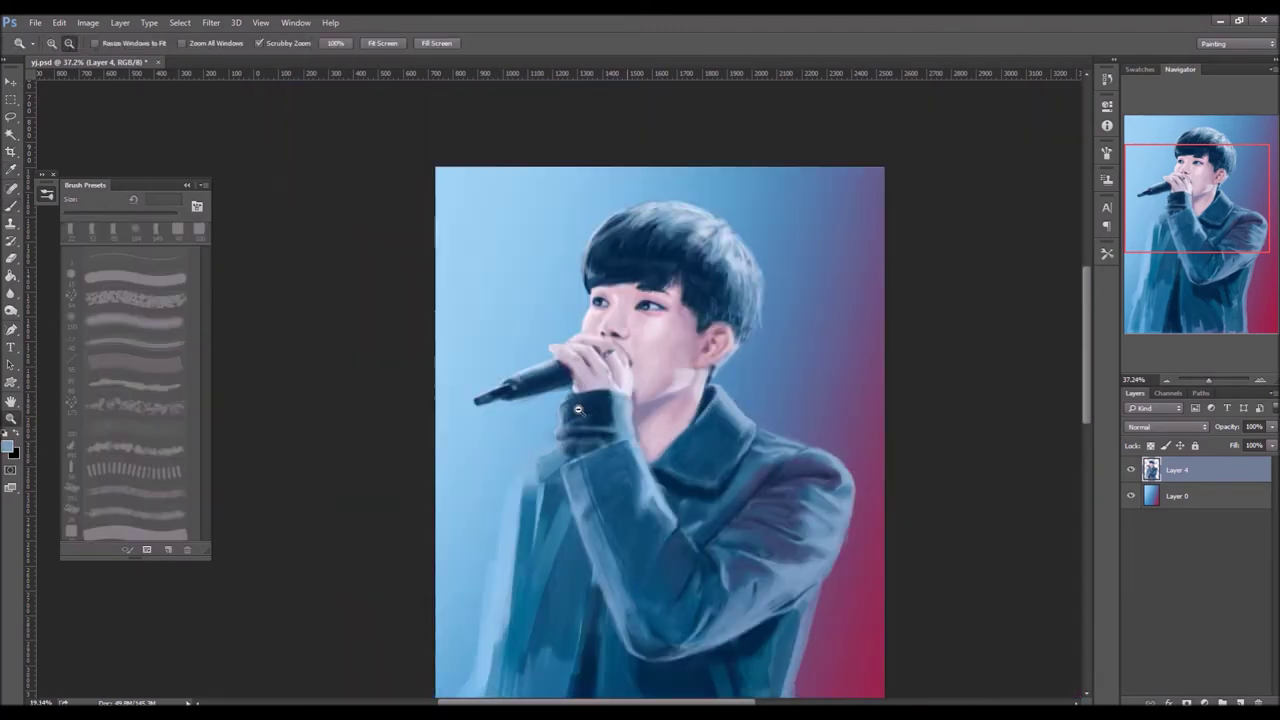
left_click(456, 383)
key("b")
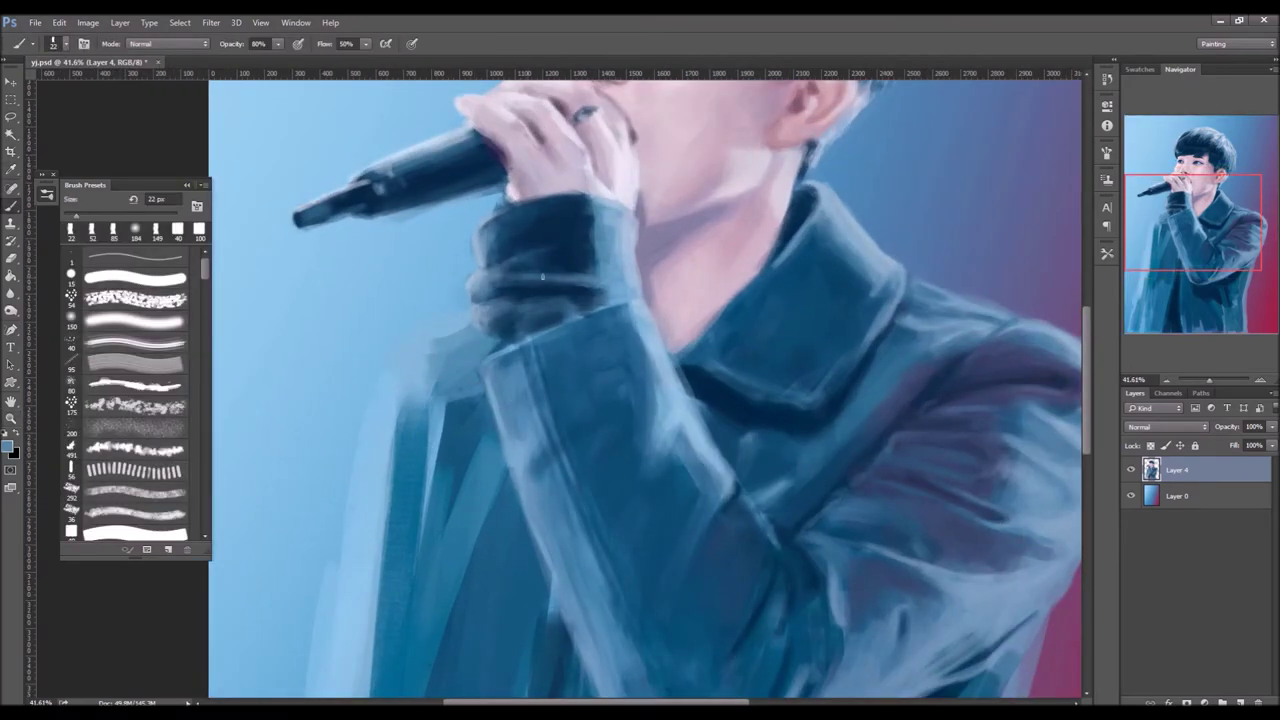
left_click_drag(382, 380, 475, 340)
left_click(475, 340, "alt")
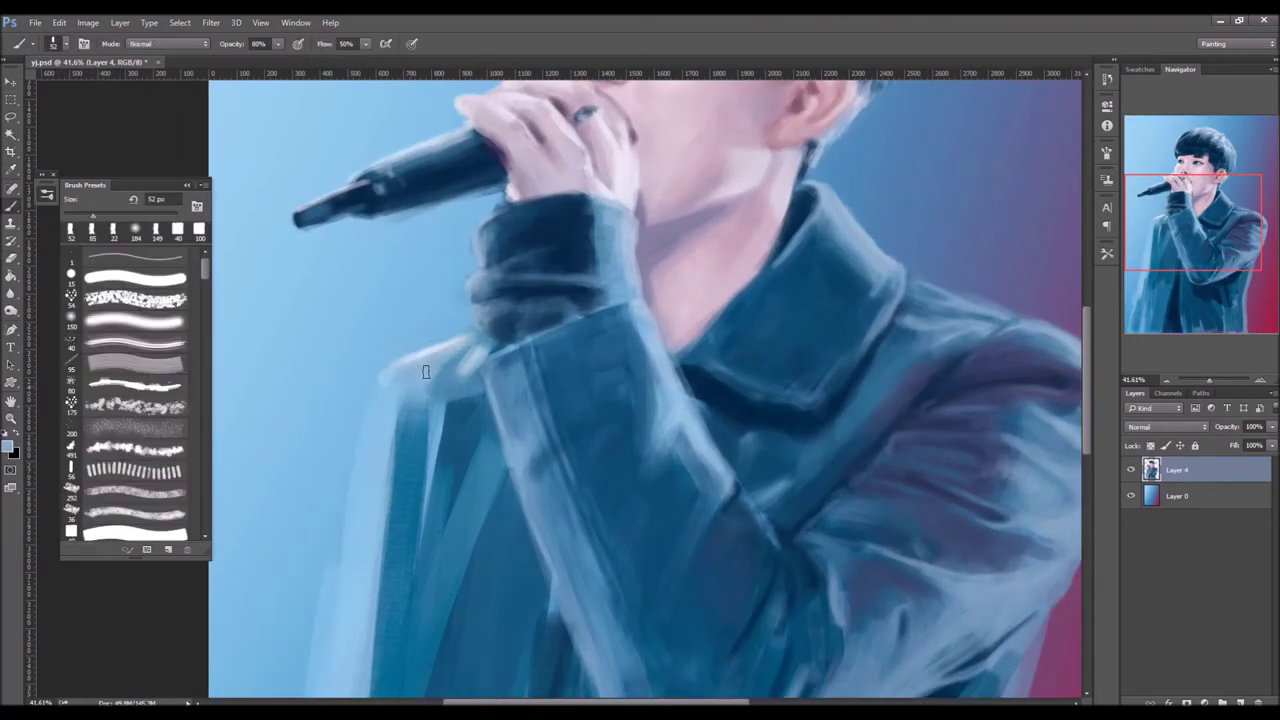
On a new layer, paint light blue and dark blue strokes along the sleeve's left edge.
key("ctrl+shift+alt+n")
mouse_move(451, 395)
left_mouse_down()
mouse_move(480, 372)
mouse_move(470, 500)
left_mouse_up()
left_click(450, 430, "alt")
key("bracketleft")
key("bracketleft")
key("bracketleft")
left_click_drag(457, 443, 424, 628)
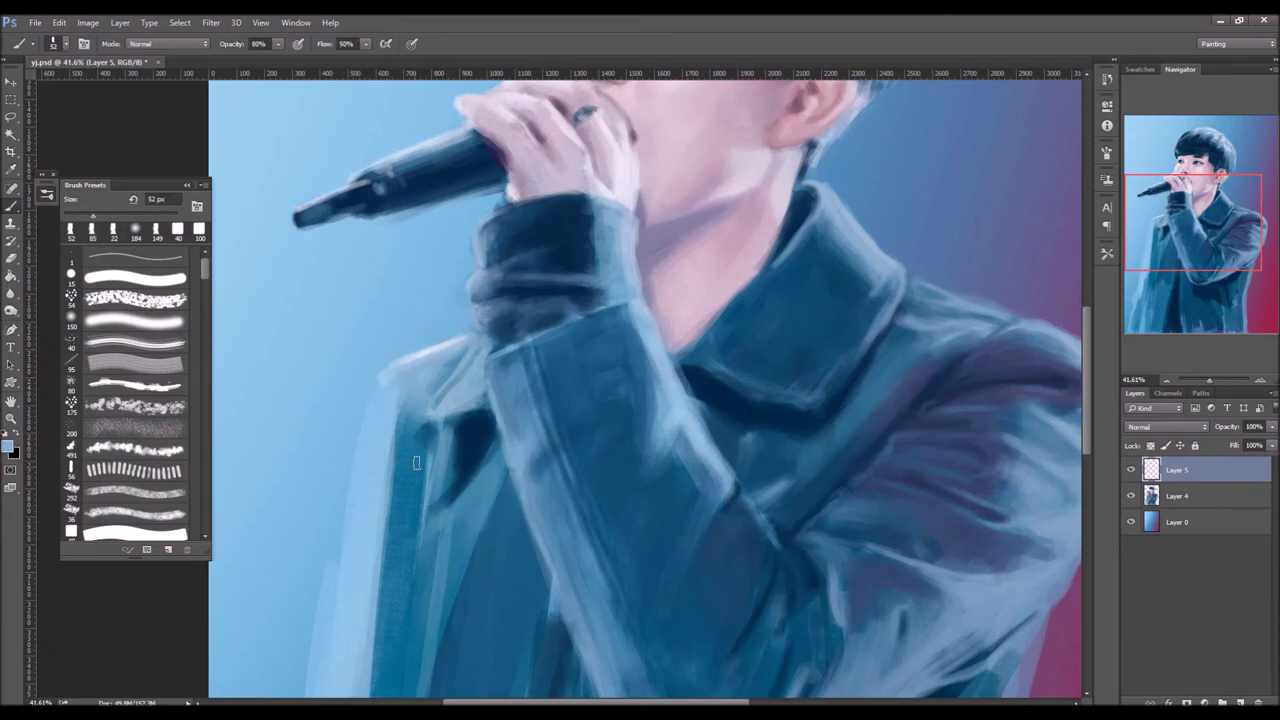
left_click(476, 515, "alt")
left_click_drag(400, 370, 372, 580)
key("bracketleft")
key("bracketleft")
key("bracketleft")
left_click_drag(430, 500, 400, 535)
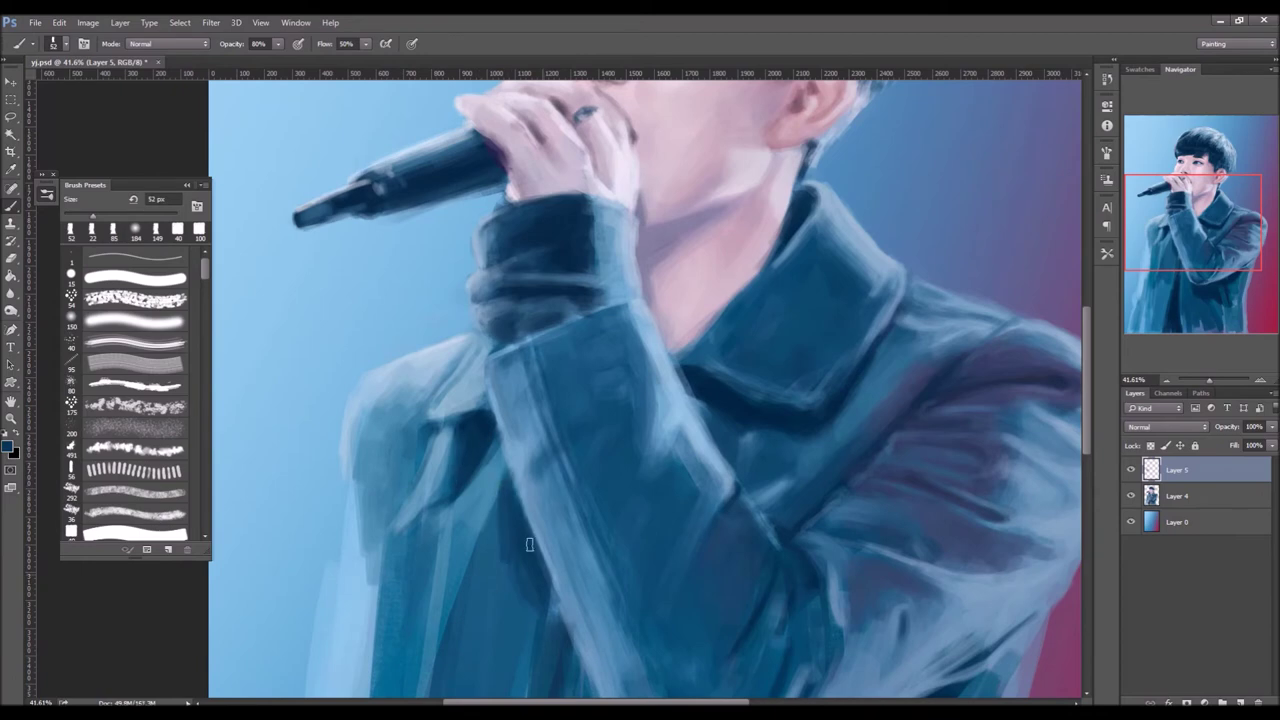
key("z")
left_click(741, 544, "alt")
Paint light-blue strokes along the coat's left and lower-left edge.
key("b")
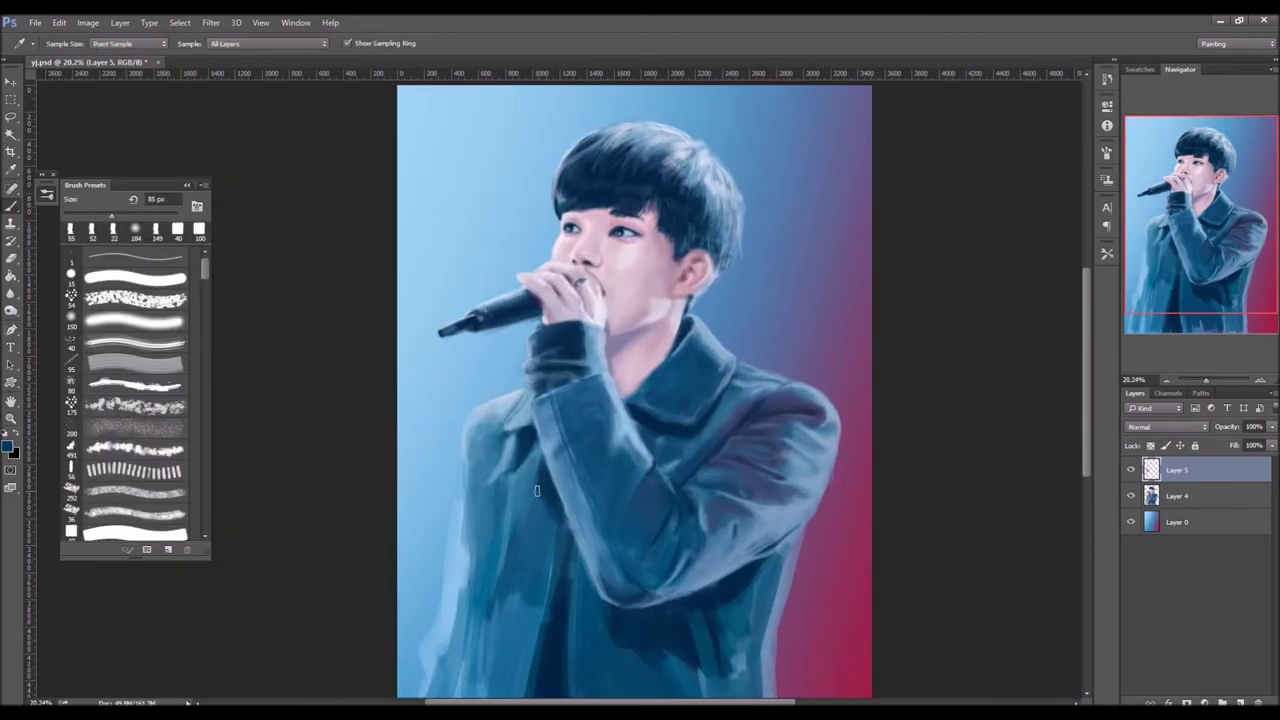
left_click(515, 495, "alt")
left_click_drag(468, 485, 480, 600)
left_click_drag(482, 545, 496, 594)
left_click_drag(502, 520, 512, 574)
scroll(618, 390, "down", 1)
left_click_drag(440, 515, 450, 650)
mouse_move(450, 560)
left_mouse_down()
mouse_move(465, 650)
mouse_move(446, 540)
left_mouse_up()
Merge the sleeve layer into the painting layer and set the brush to 85 px.
left_click(457, 588, "alt")
key("ctrl+e")
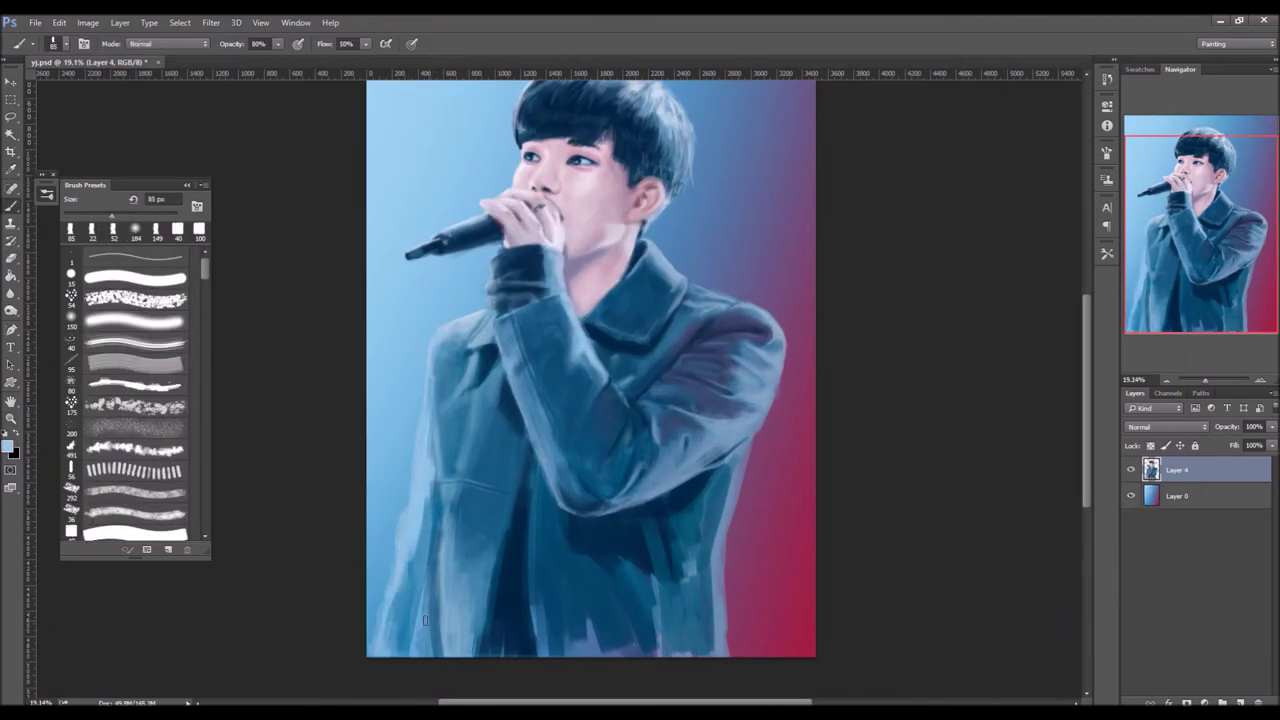
left_click(92, 229)
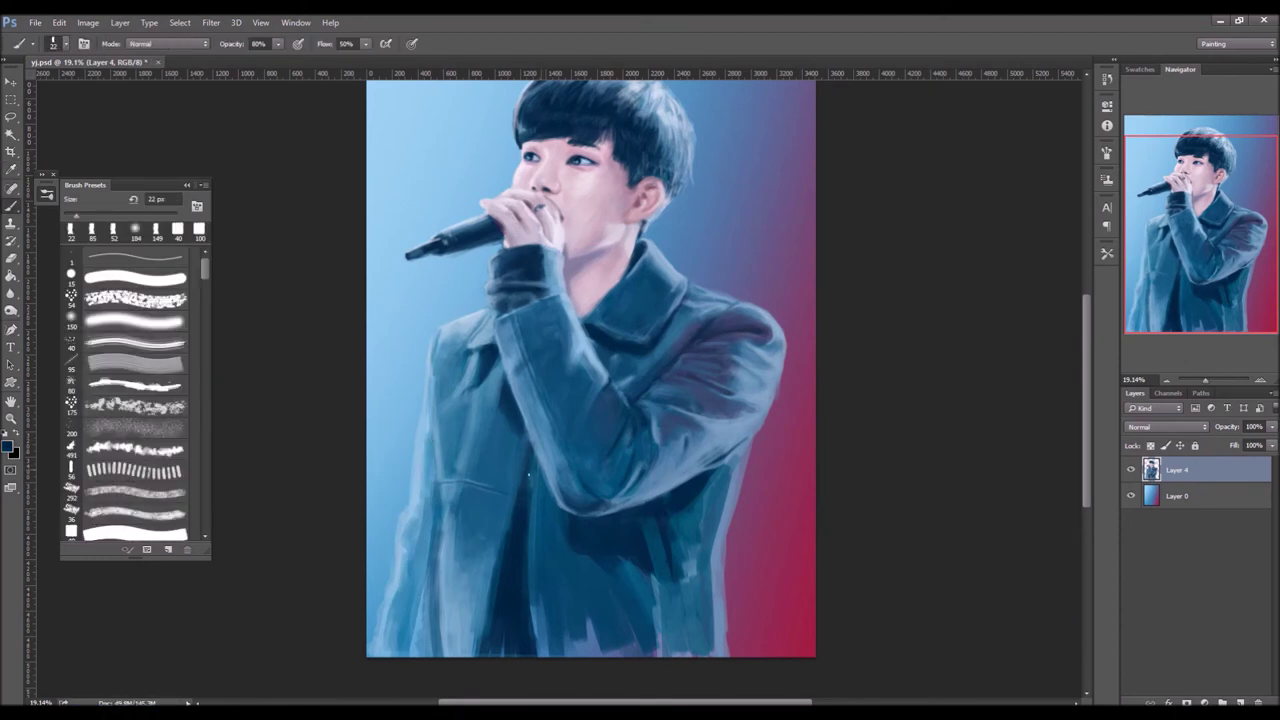
left_click(113, 229)
left_click(113, 229)
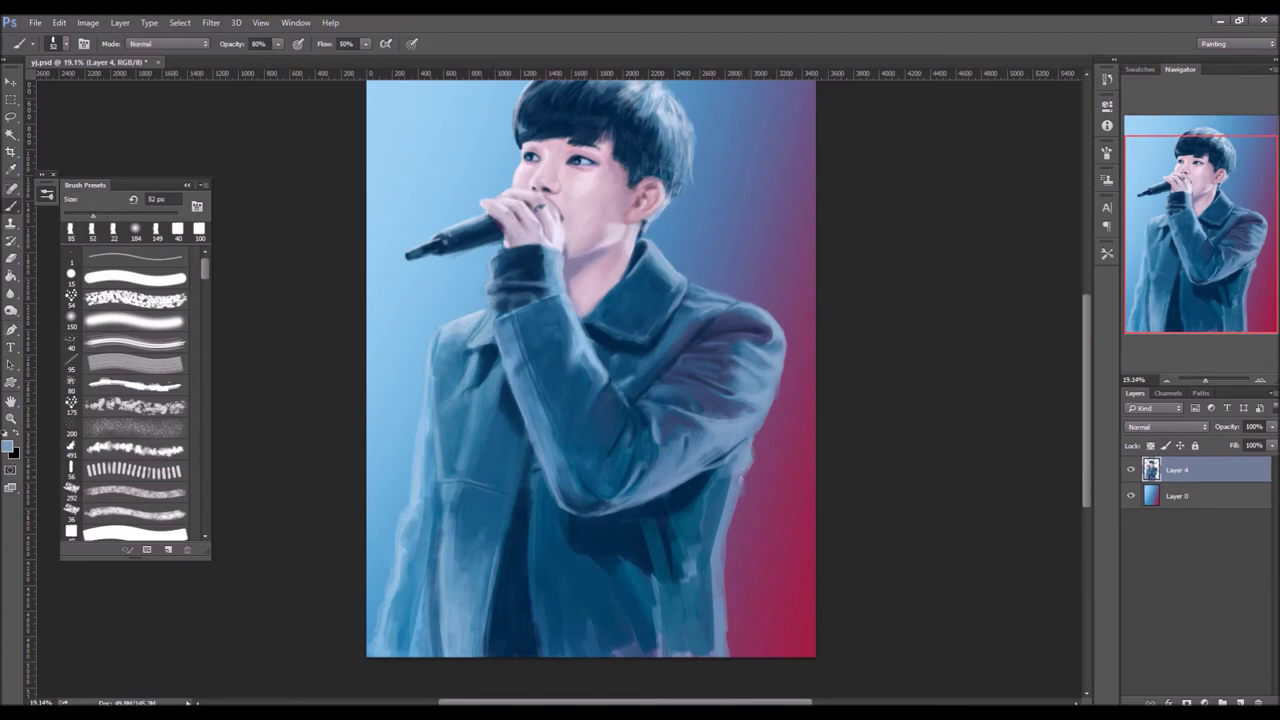
Add a light stroke down the jacket's right edge and dark blue folds on the lower jacket.
left_click_drag(728, 468, 727, 655)
key("i")
left_click(691, 601)
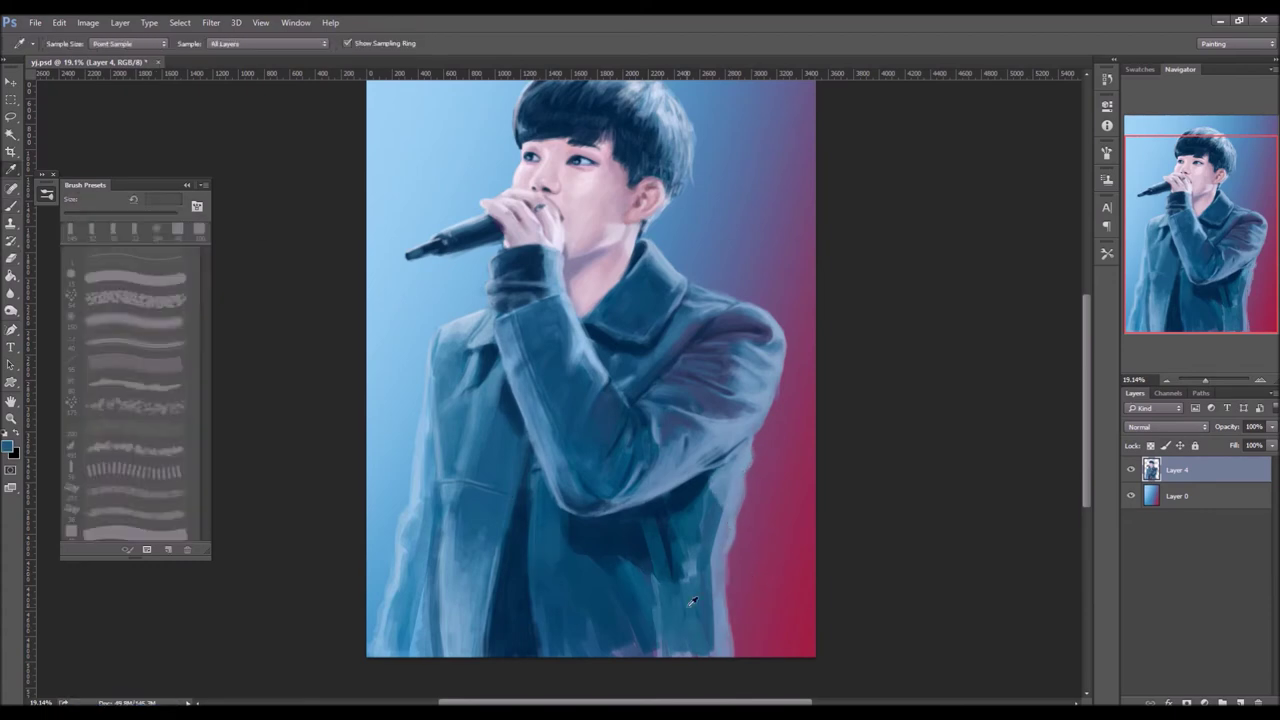
key("b")
left_click_drag(700, 510, 705, 578)
left_click_drag(712, 480, 710, 640)
scroll(718, 496, "up", 2)
mouse_move(700, 500)
left_mouse_down()
mouse_move(680, 610)
mouse_move(655, 560)
mouse_move(700, 618)
mouse_move(688, 540)
left_mouse_up()
left_click(649, 515, "alt")
left_click(741, 457, "alt")
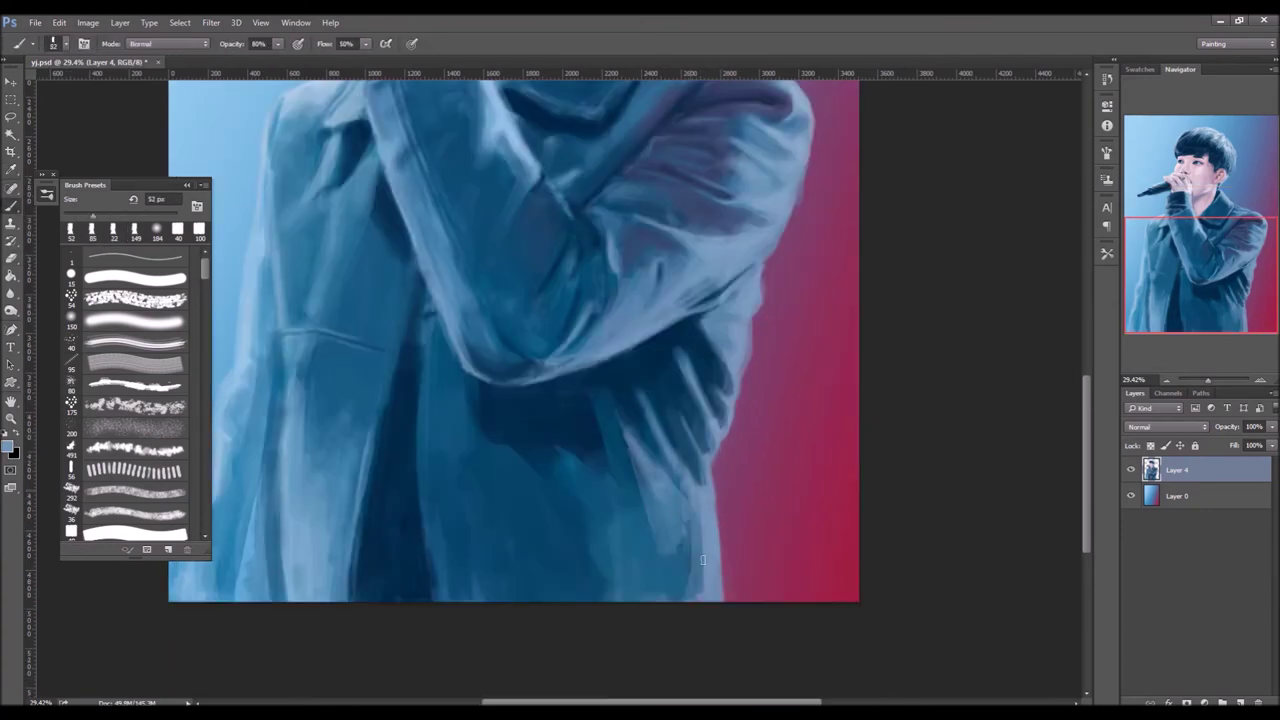
Paint light highlight strokes along the lower jacket folds and hem with 22 px and 85 px brushes.
left_click_drag(701, 497, 680, 606)
key("bracketleft")
key("bracketleft")
key("bracketleft")
left_click_drag(641, 514, 628, 440)
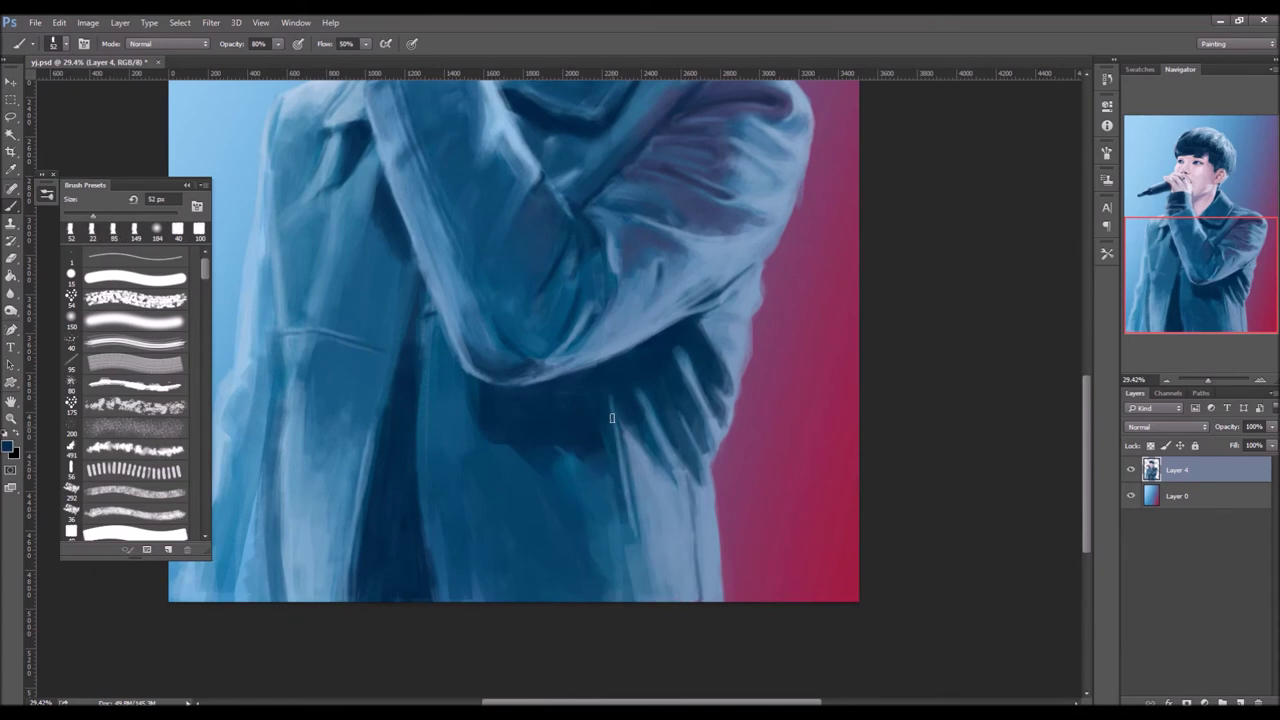
key("bracketright")
key("bracketright")
key("bracketright")
key("bracketright")
key("bracketright")
key("bracketright")
left_click_drag(592, 566, 575, 592)
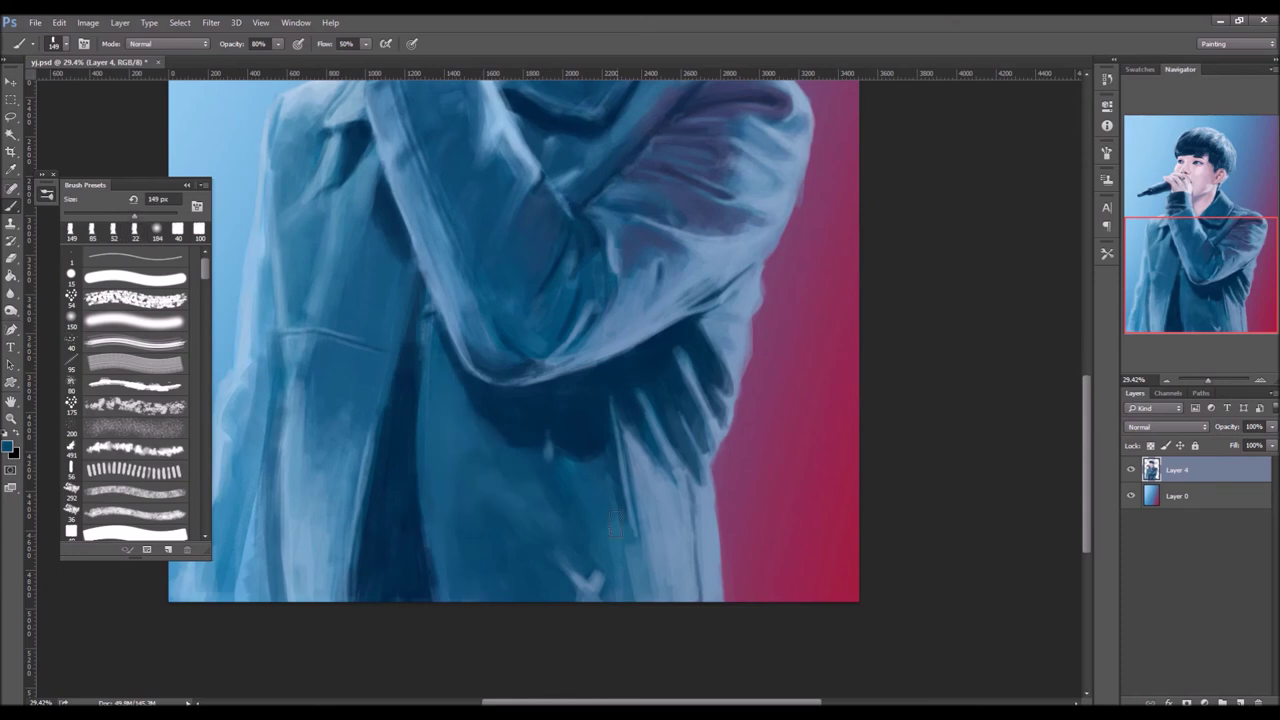
left_click_drag(476, 438, 515, 535)
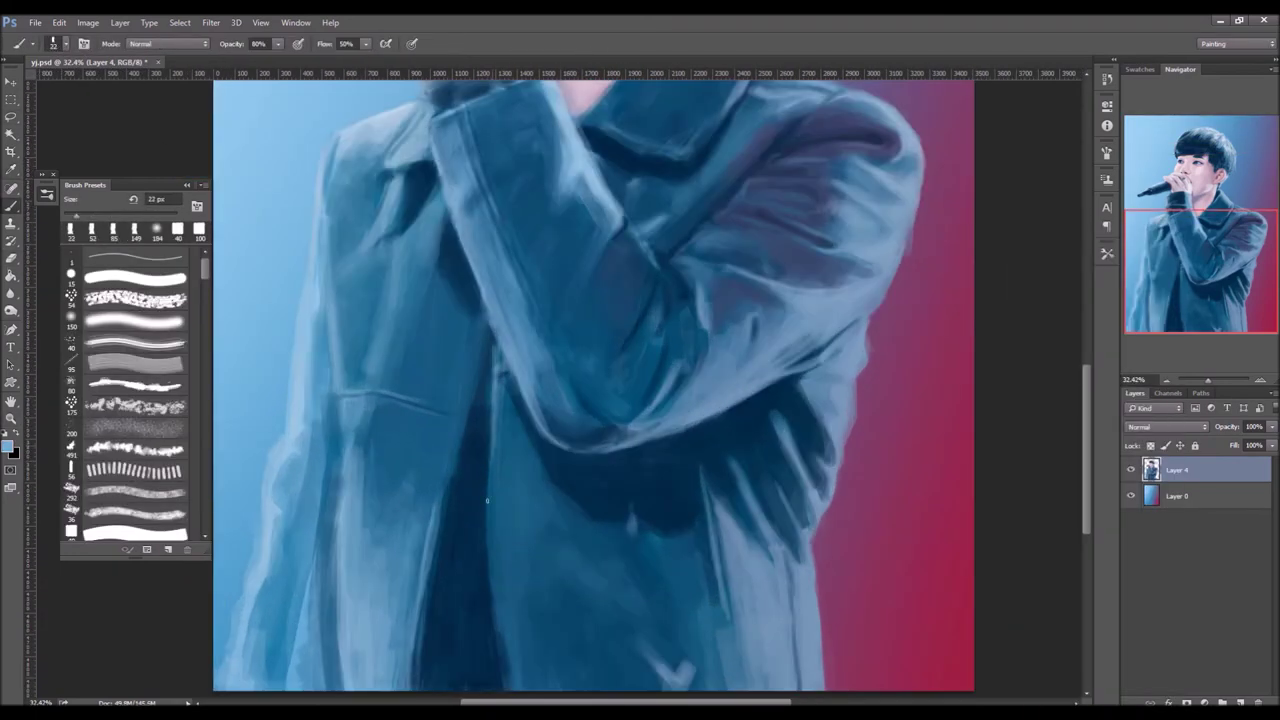
mouse_move(515, 535)
left_mouse_down()
mouse_move(415, 561)
mouse_move(440, 561)
left_mouse_up()
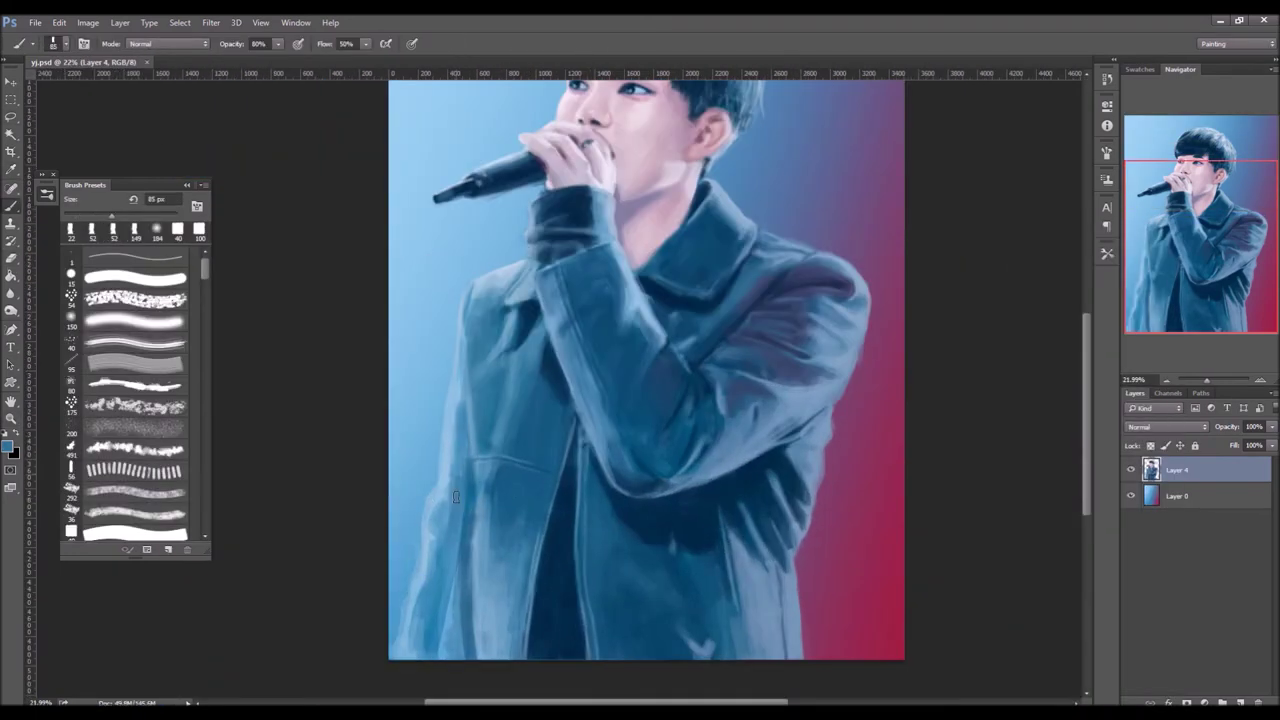
Brush a dark stroke down the jacket's left edge, then sample a lighter blue from the painting.
left_click_drag(476, 456, 473, 513)
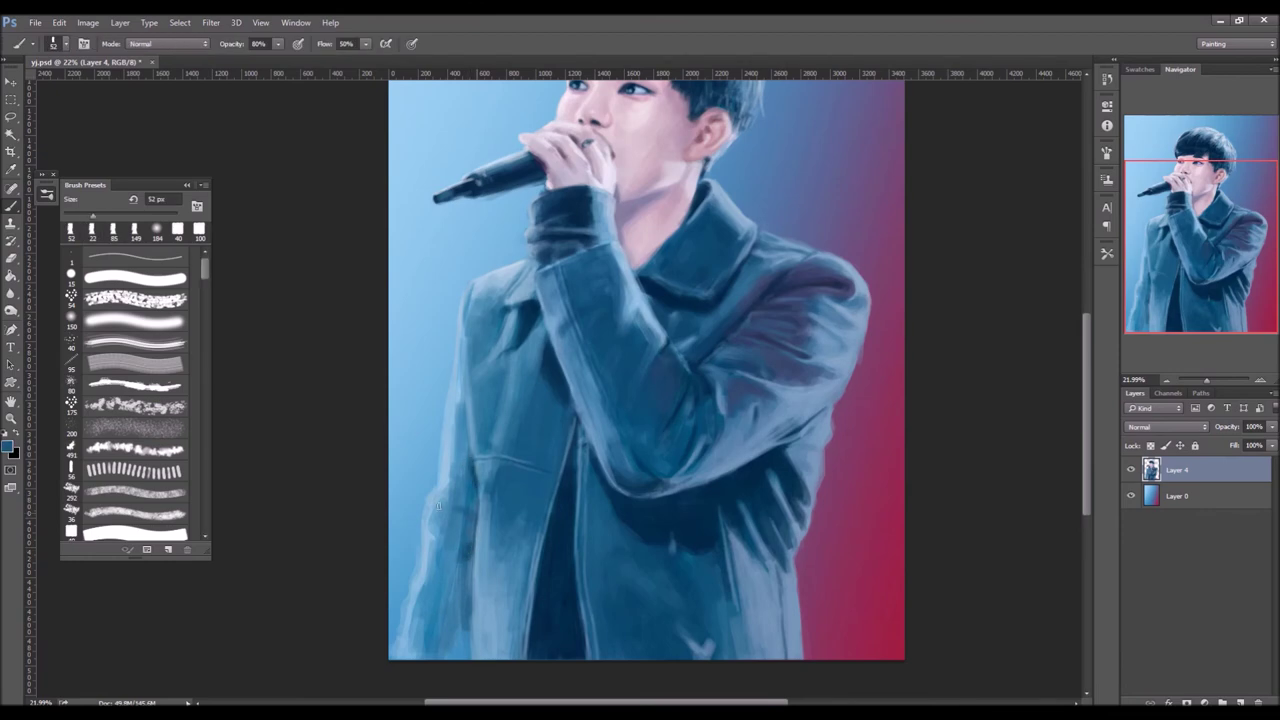
left_click(462, 520, "alt")
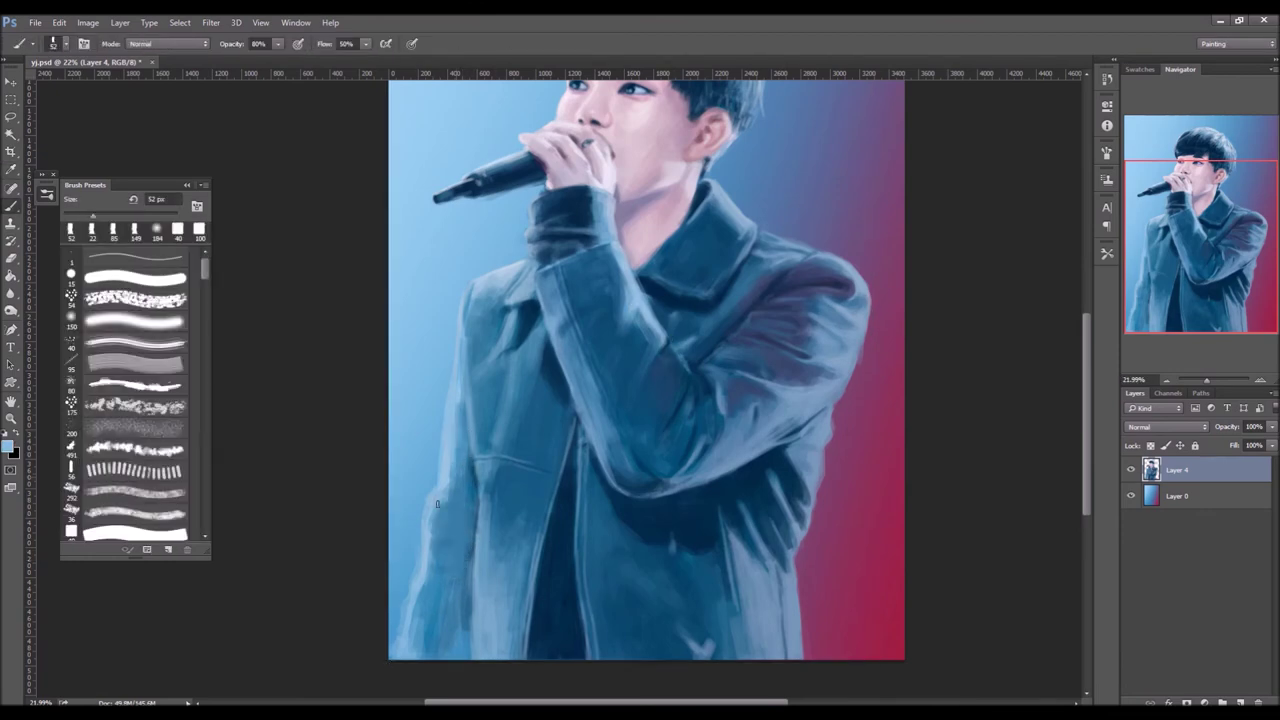